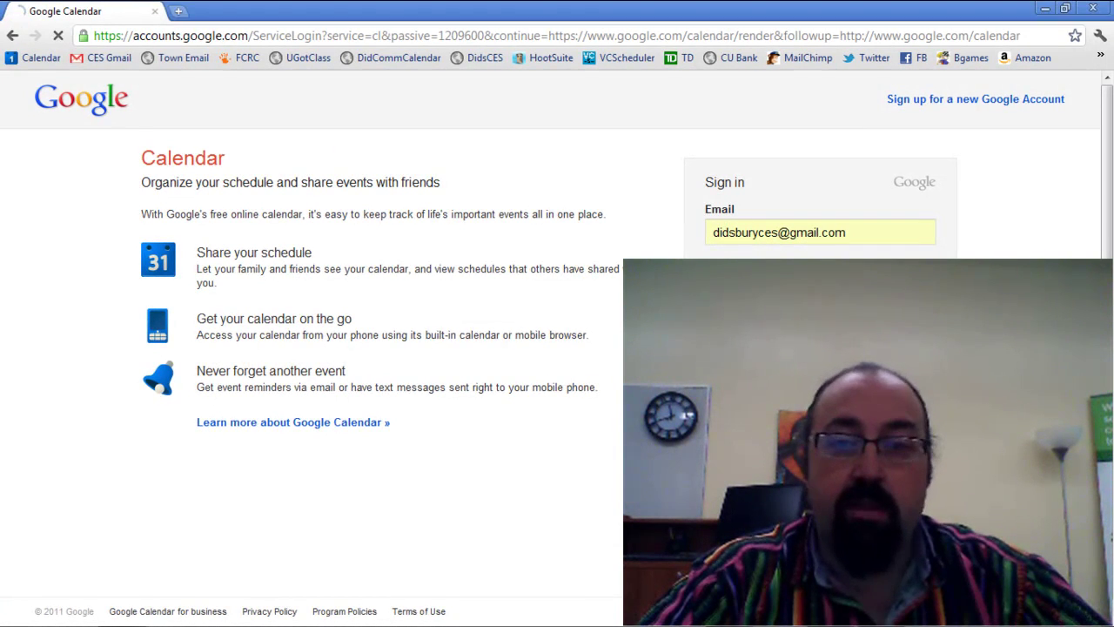
Step: Sign in to Google Calendar with the account whose e-mail is filled in
{"action": "left_click", "coordinate": [734, 332]}
{"action": "left_click", "coordinate": [707, 230]}
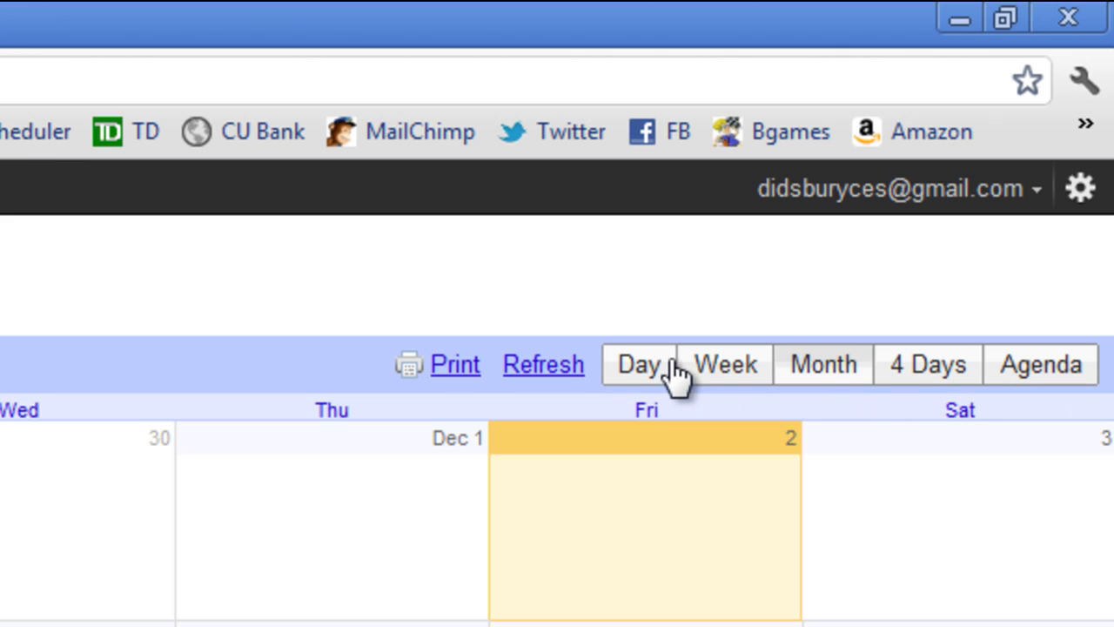
Step: View the calendar in the Day, Week, Month, 4 Days and Agenda layouts, ending back in the Month layout
{"action": "left_click", "coordinate": [634, 372]}
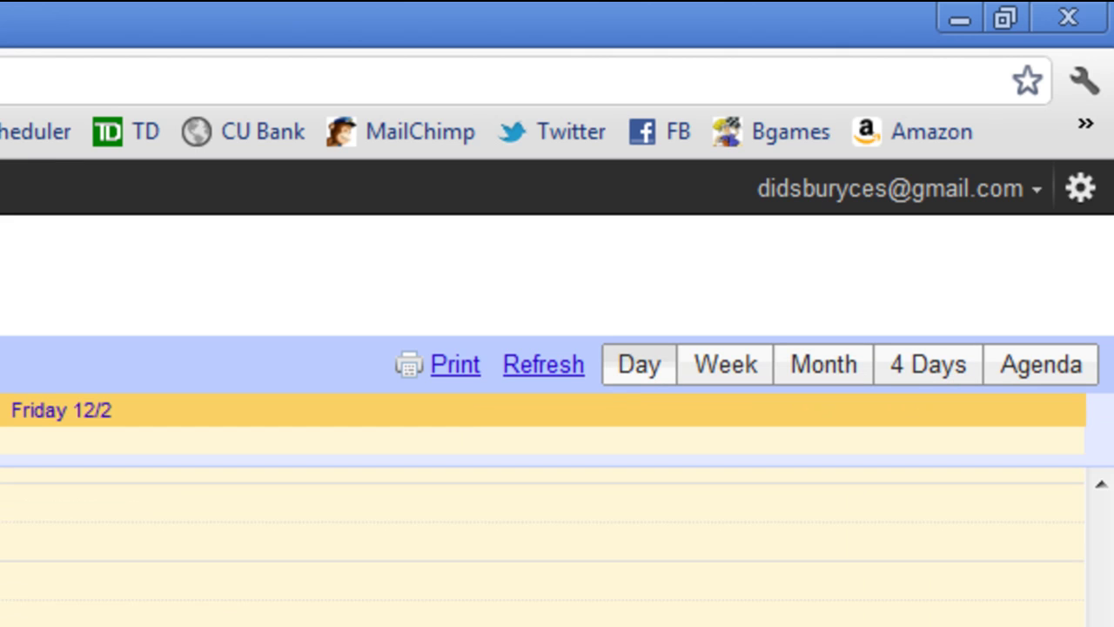
{"action": "left_click", "coordinate": [721, 376]}
{"action": "scroll", "coordinate": [557, 546], "scroll_direction": "up", "scroll_amount": 2}
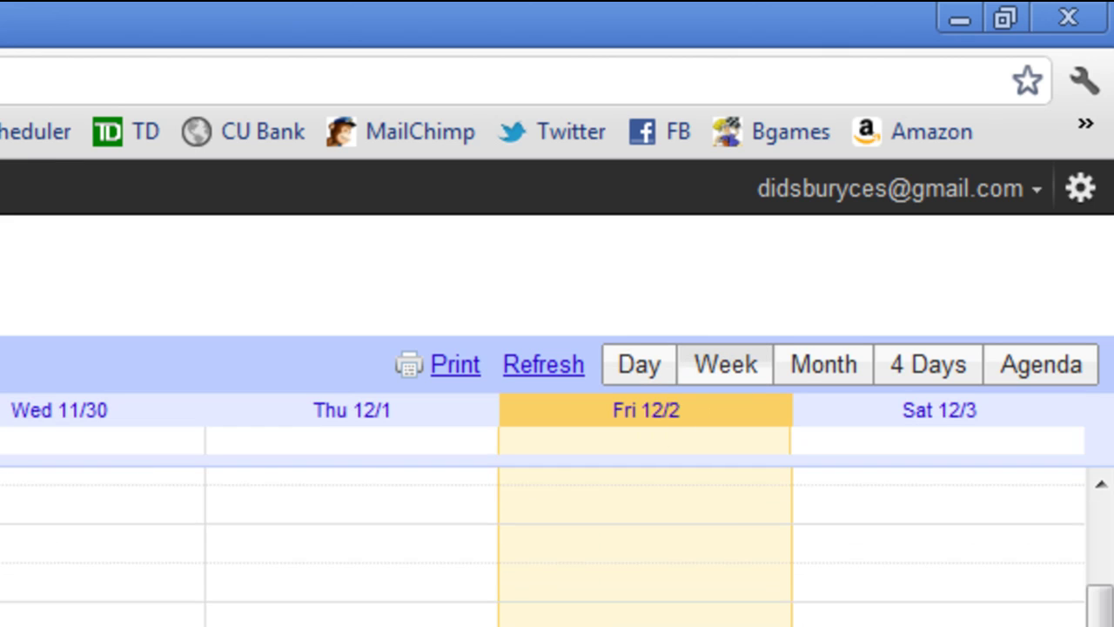
{"action": "left_click", "coordinate": [823, 364]}
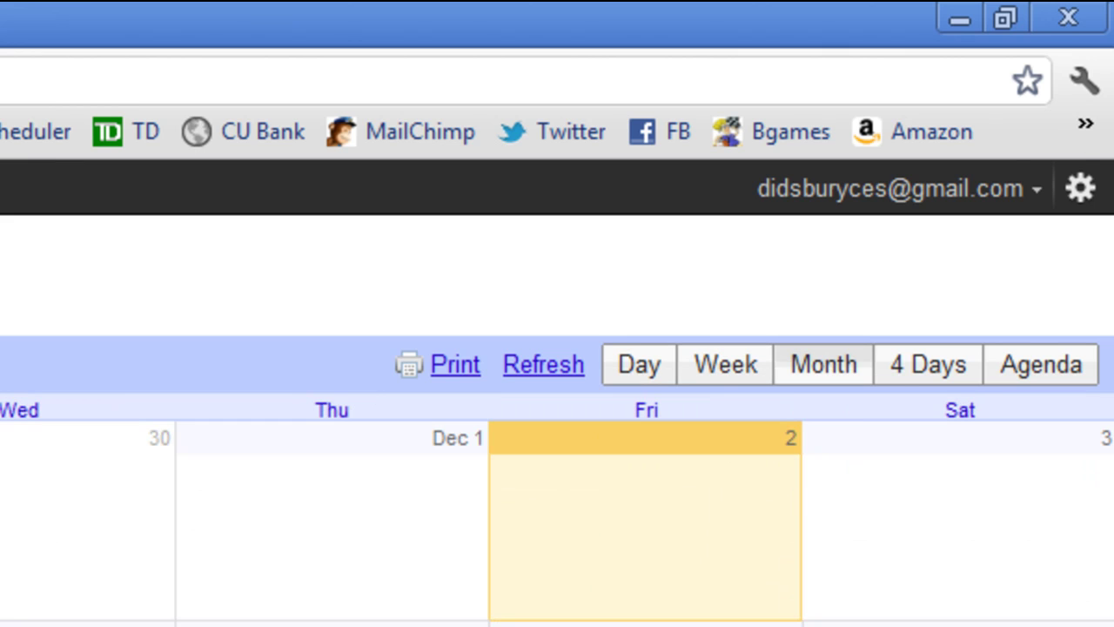
{"action": "left_click", "coordinate": [941, 367]}
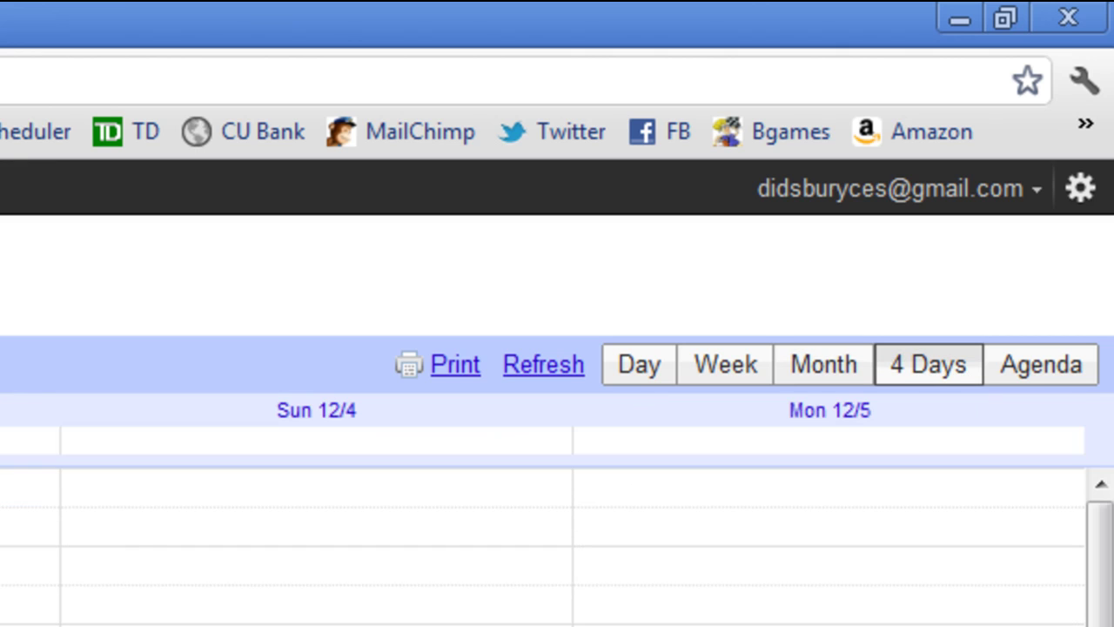
{"action": "left_click", "coordinate": [1037, 377]}
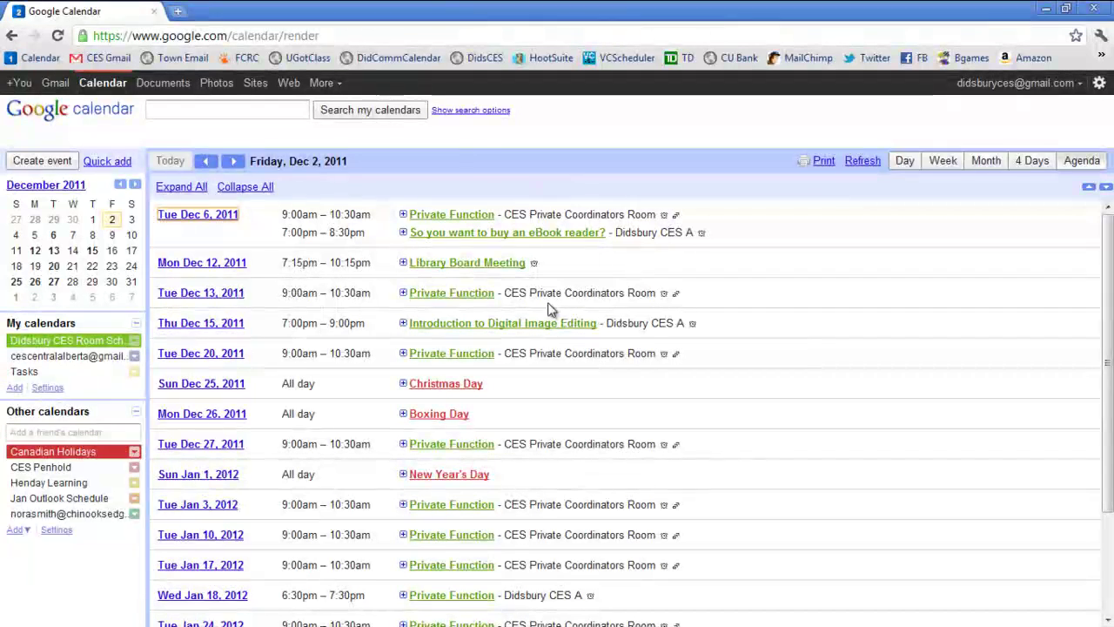
{"action": "left_click", "coordinate": [986, 162]}
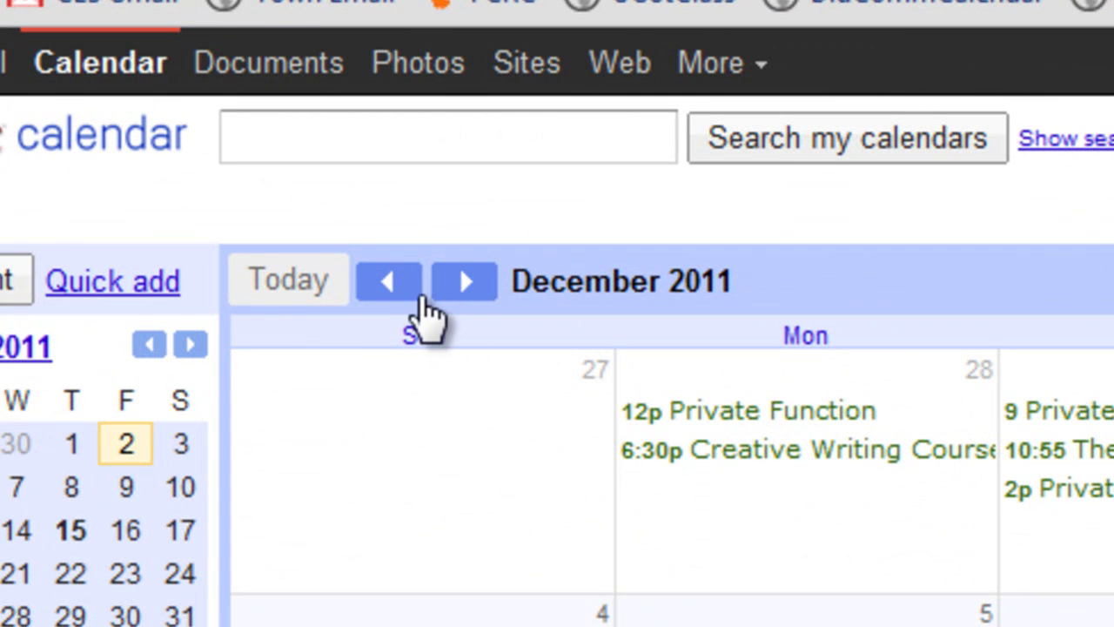
Step: Browse forward to January 2012, back to November 2011, and return to December 2011
{"action": "left_click", "coordinate": [464, 282]}
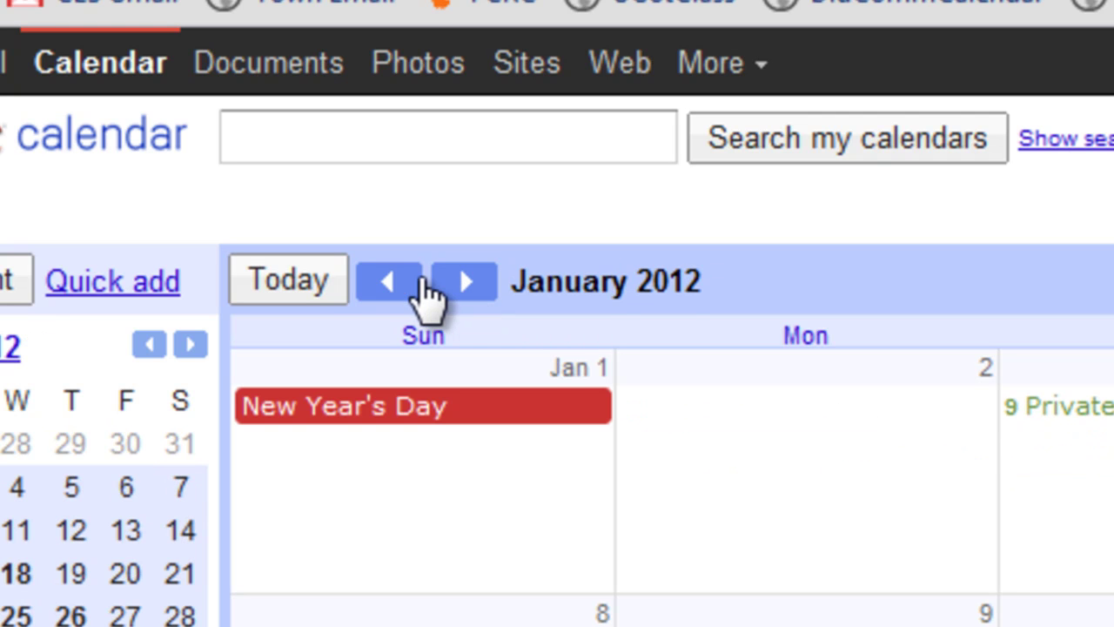
{"action": "left_click", "coordinate": [391, 283]}
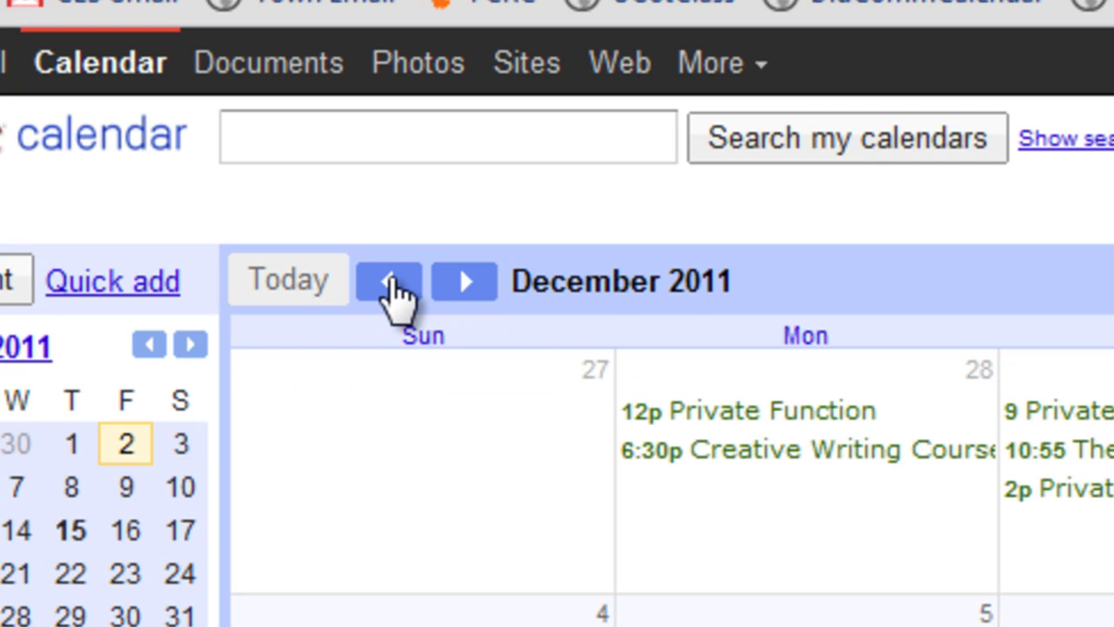
{"action": "left_click", "coordinate": [391, 287]}
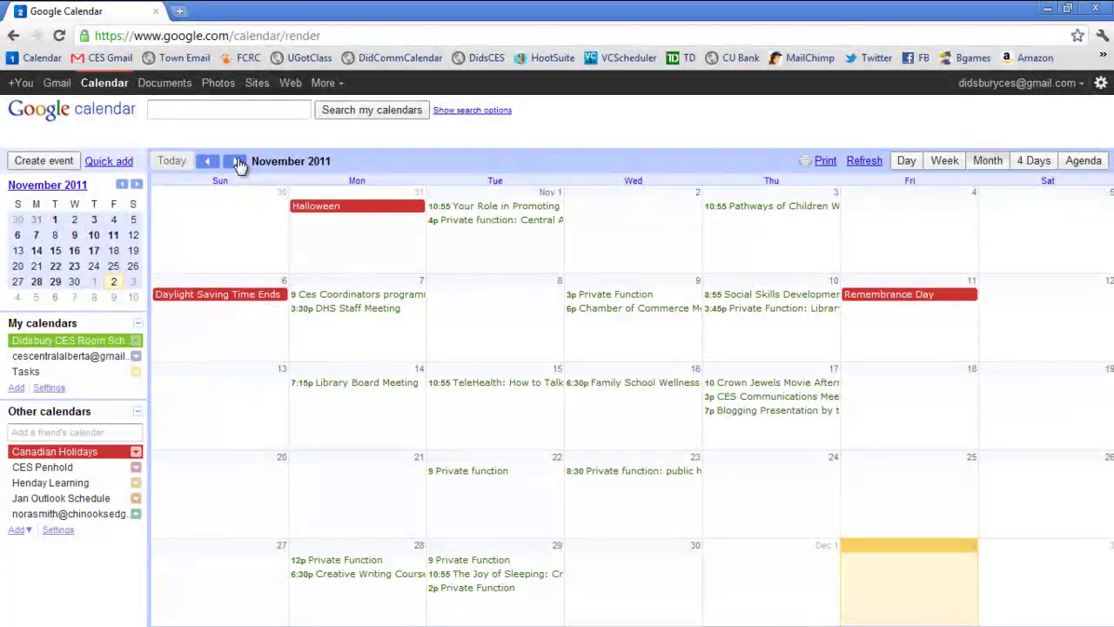
{"action": "left_click", "coordinate": [236, 162]}
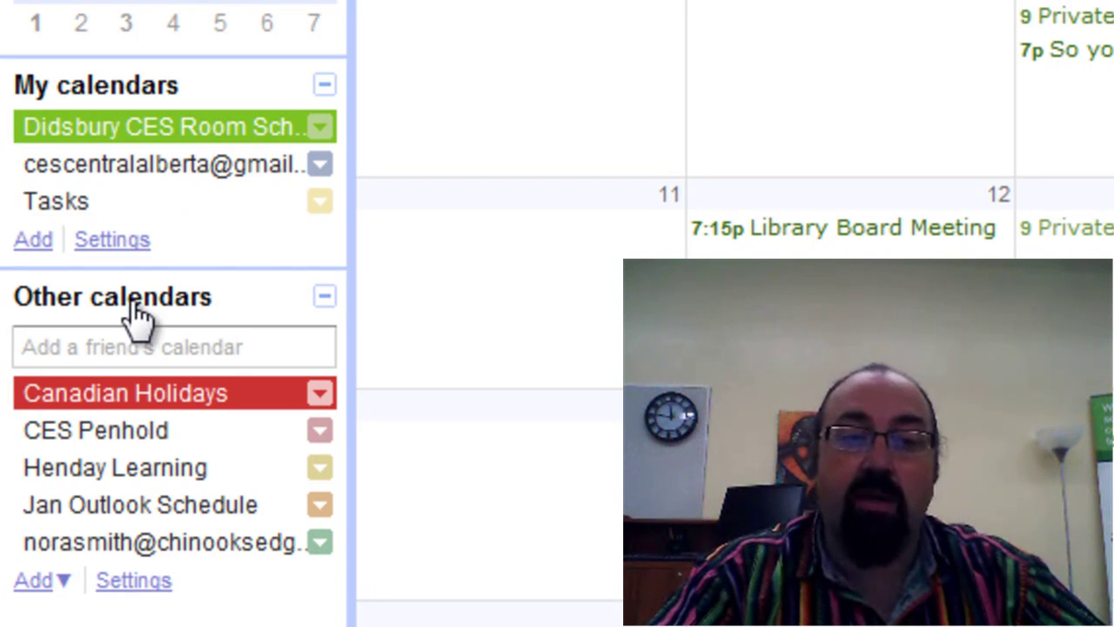
Step: Hide and redisplay the Canadian Holidays calendar twice and the Didsbury CES Room Schedule calendar once
{"action": "left_click", "coordinate": [105, 403]}
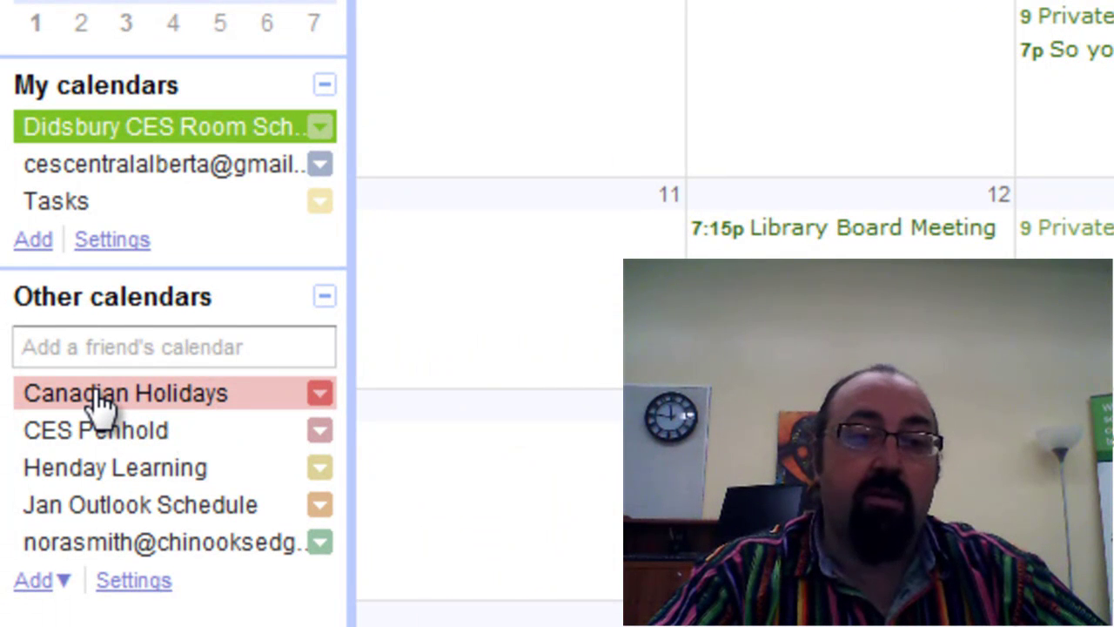
{"action": "left_click", "coordinate": [104, 407]}
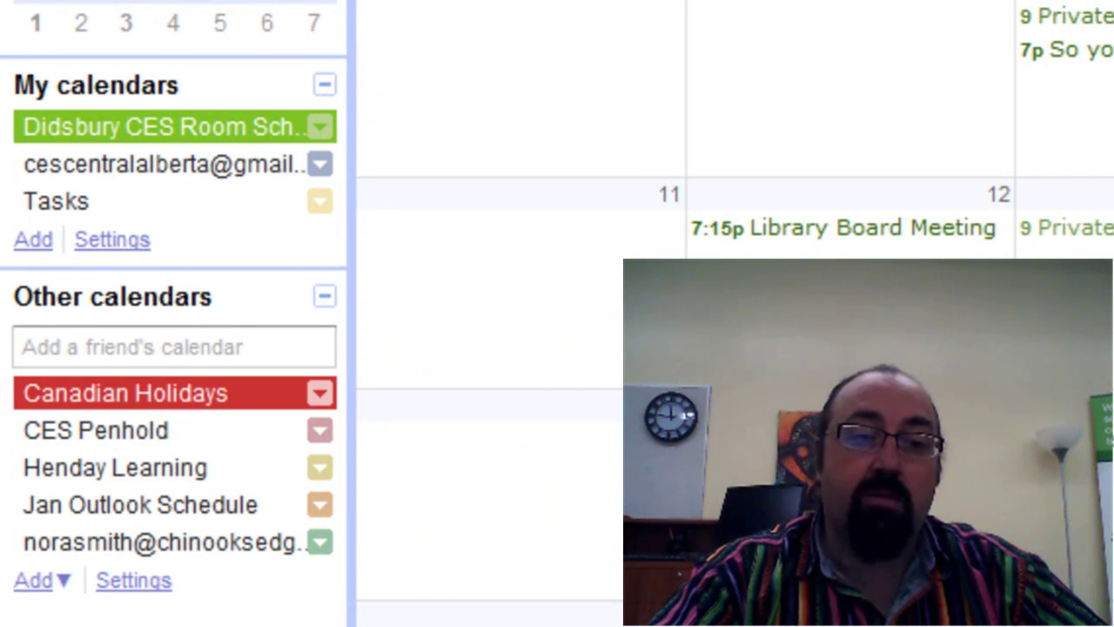
{"action": "left_click", "coordinate": [131, 400]}
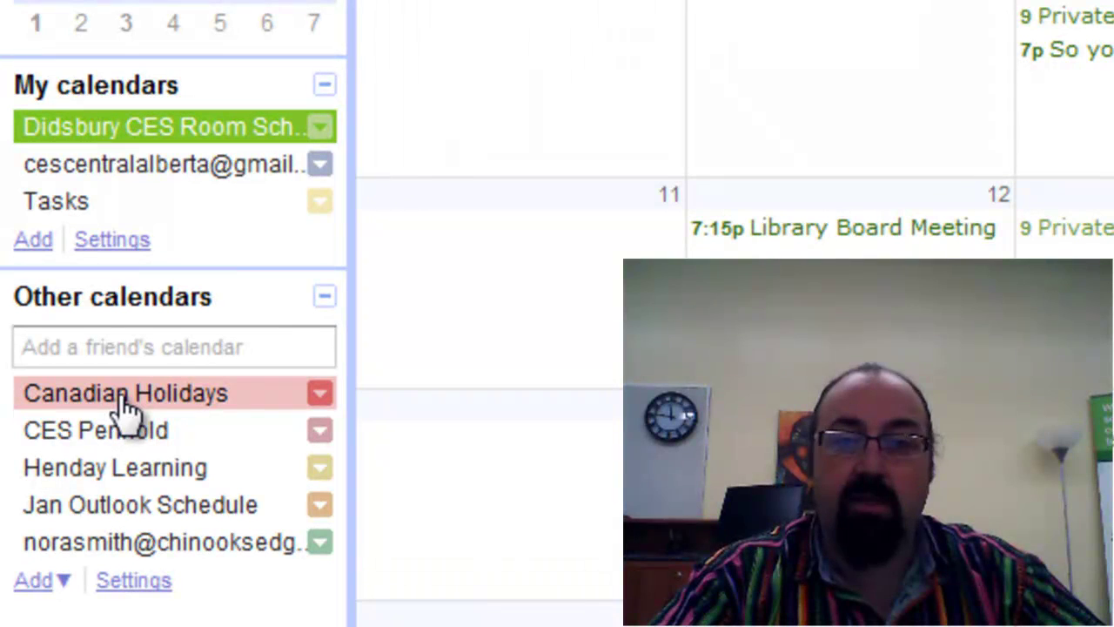
{"action": "left_click", "coordinate": [127, 405]}
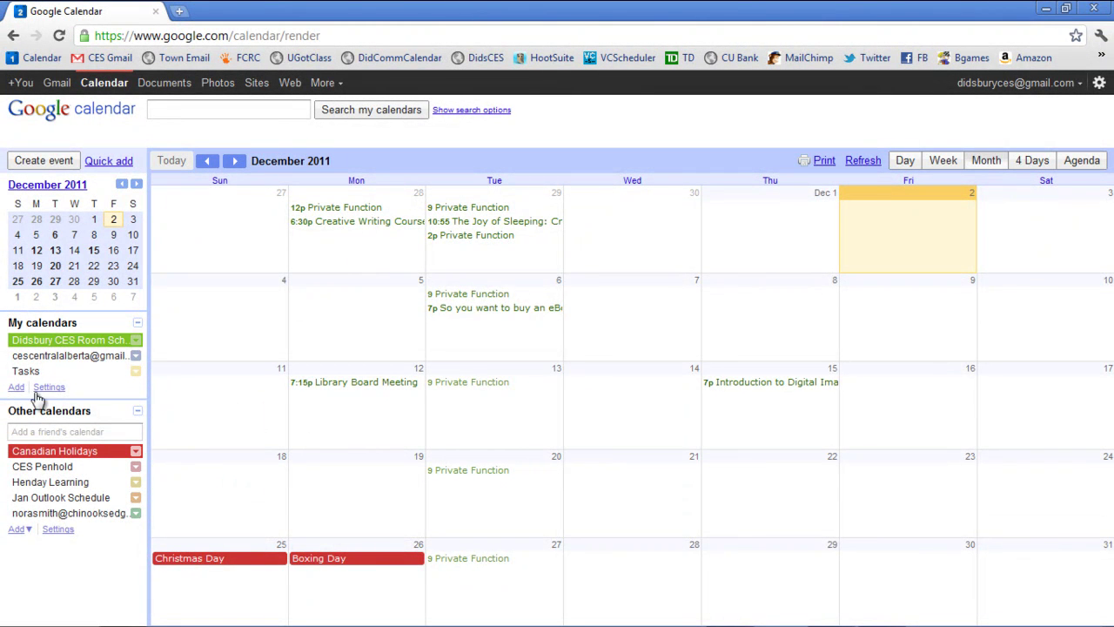
{"action": "left_click", "coordinate": [43, 342]}
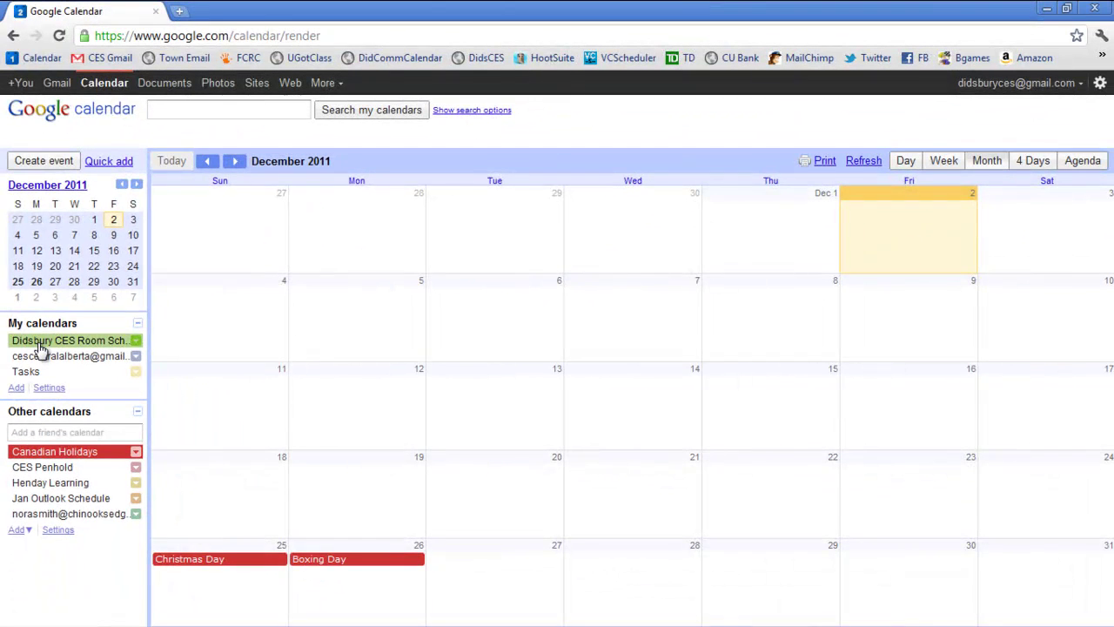
{"action": "left_click", "coordinate": [39, 346]}
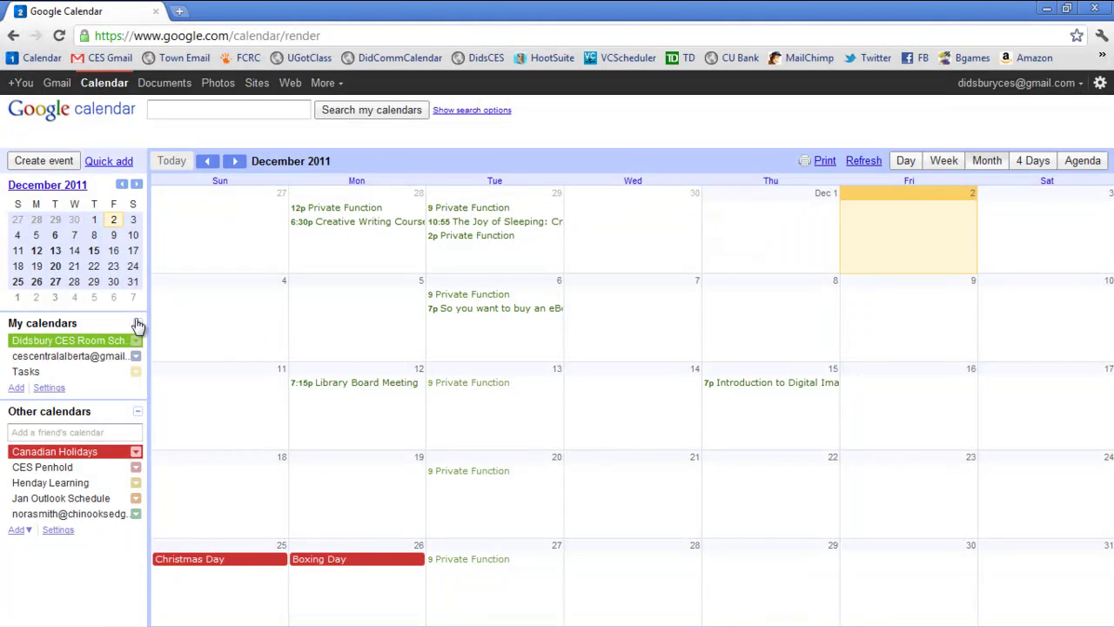
Step: Show only the Outlook Schedule calendar, with Didsbury CES Room Schedule and Canadian Holidays hidden
{"action": "left_click", "coordinate": [43, 503]}
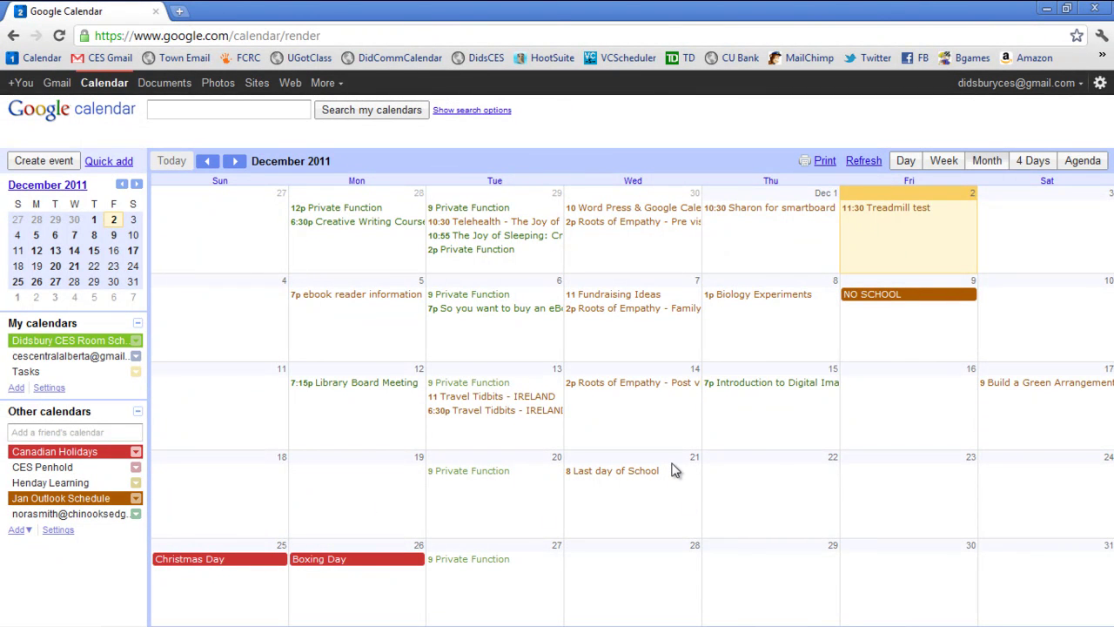
{"action": "left_click", "coordinate": [77, 344]}
{"action": "left_click", "coordinate": [54, 454]}
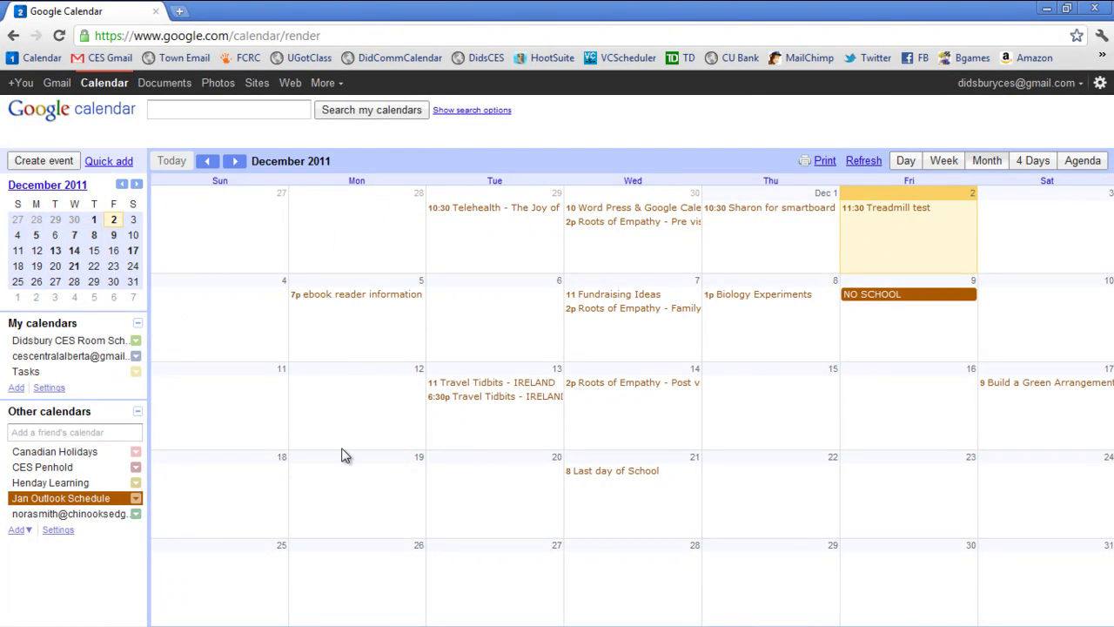
Step: Hide the Outlook Schedule calendar and redisplay Didsbury CES Room Schedule and Canadian Holidays
{"action": "left_click", "coordinate": [40, 499]}
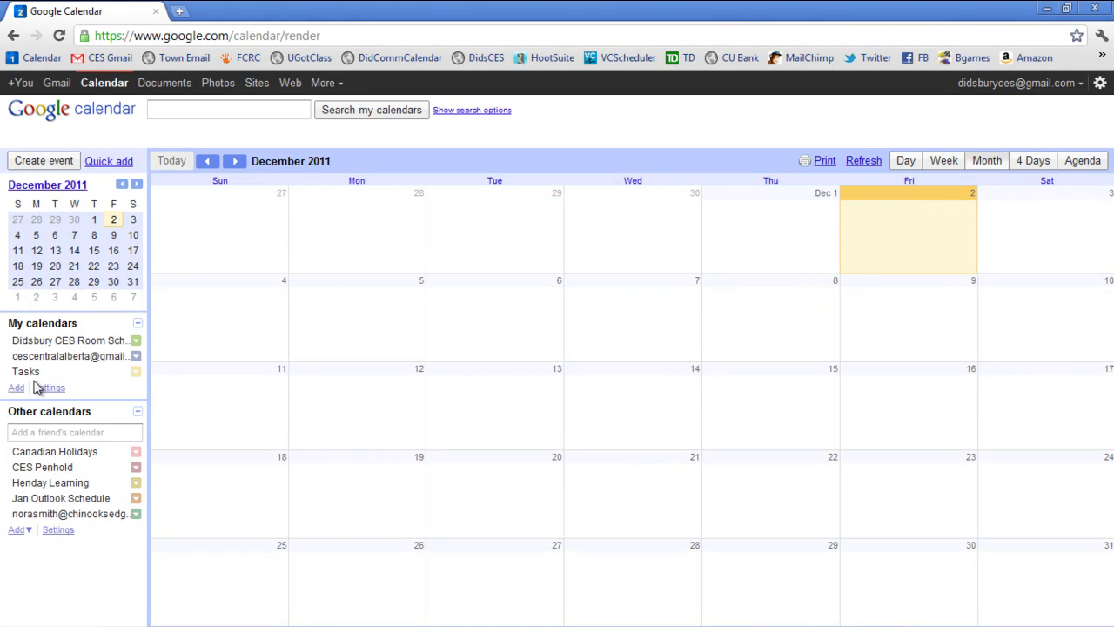
{"action": "left_click", "coordinate": [40, 345]}
{"action": "left_click", "coordinate": [40, 452]}
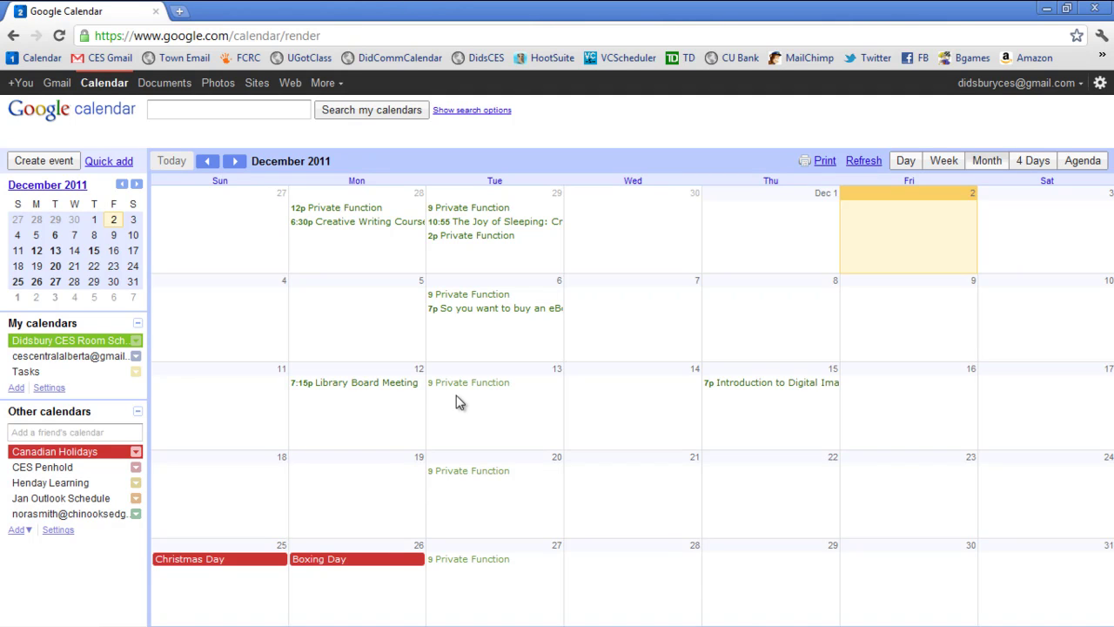
Step: In the Week layout, overlay the second personal calendar, Henday Learning, CES Penhold and the Outlook Schedule on the displayed calendars
{"action": "left_click", "coordinate": [944, 161]}
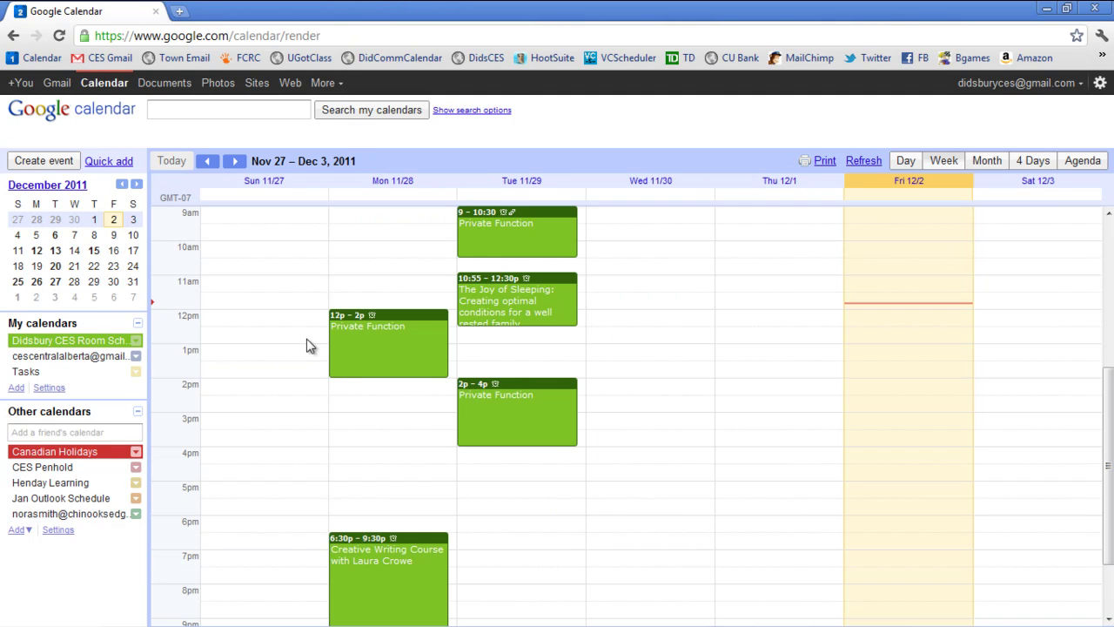
{"action": "left_click", "coordinate": [39, 357]}
{"action": "left_click", "coordinate": [39, 489]}
{"action": "left_click", "coordinate": [34, 467]}
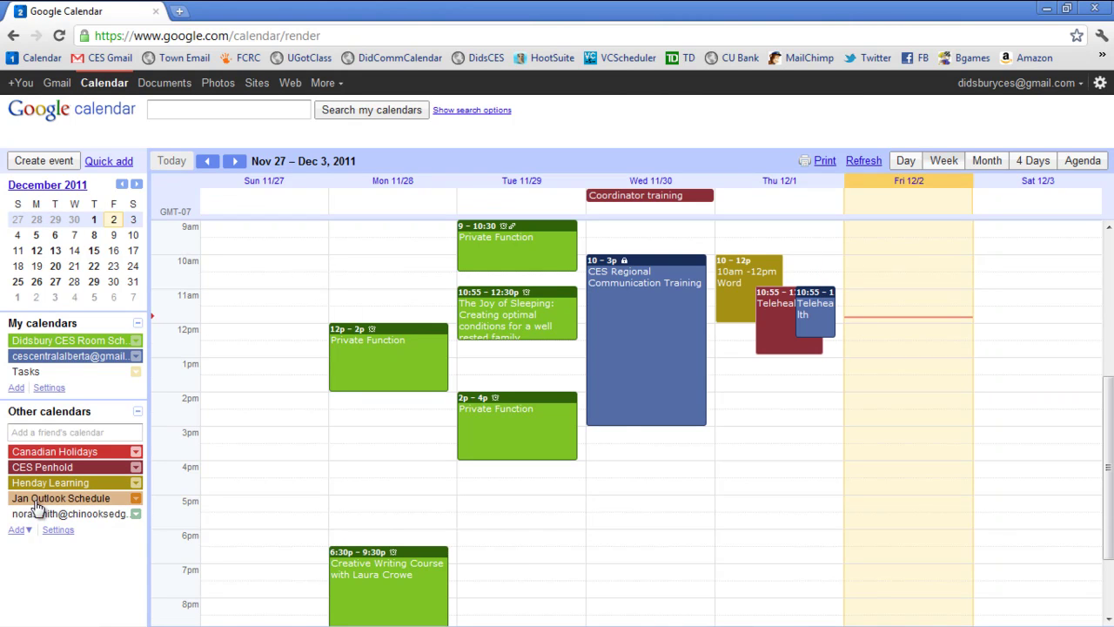
{"action": "left_click", "coordinate": [36, 500]}
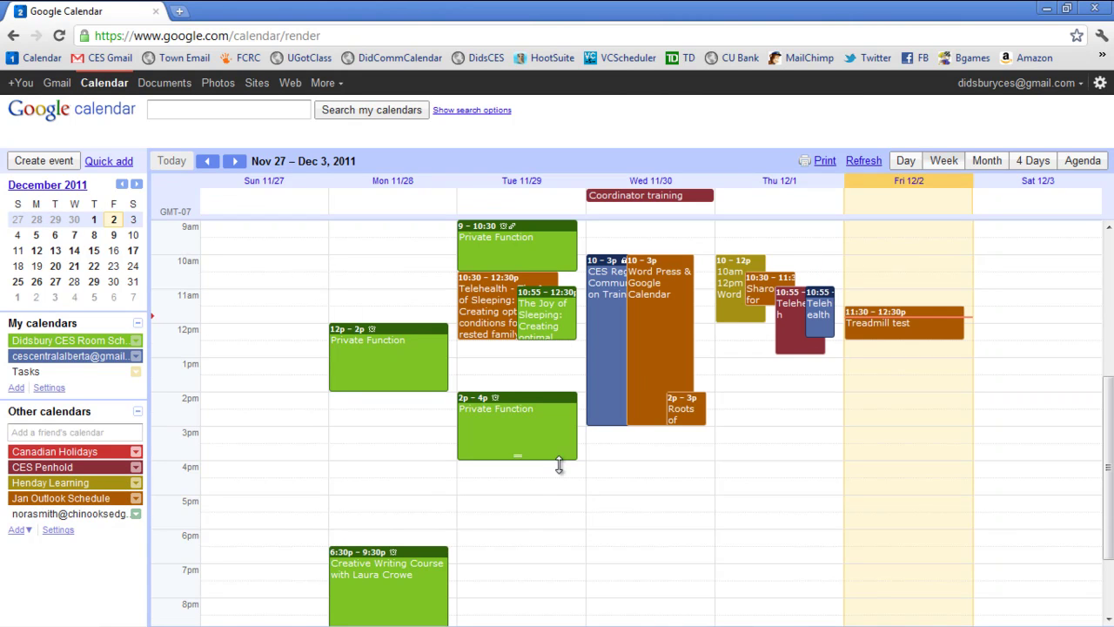
Step: Hide the four overlaid calendars, leaving Didsbury CES Room Schedule and Canadian Holidays, and return to the Month layout
{"action": "left_click", "coordinate": [61, 500]}
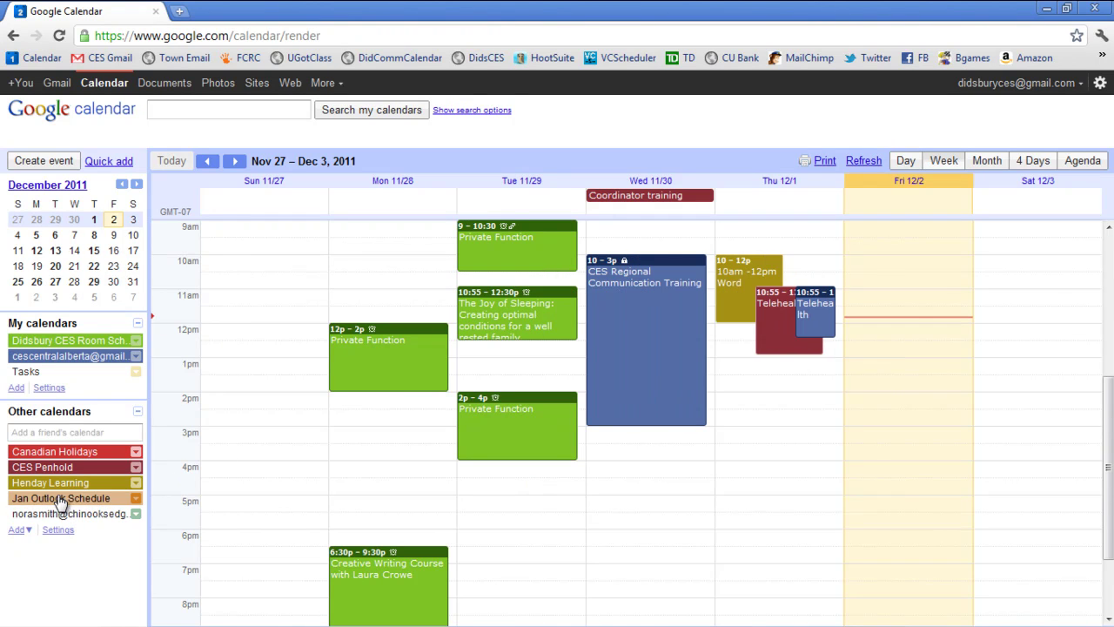
{"action": "left_click", "coordinate": [40, 483]}
{"action": "left_click", "coordinate": [42, 467]}
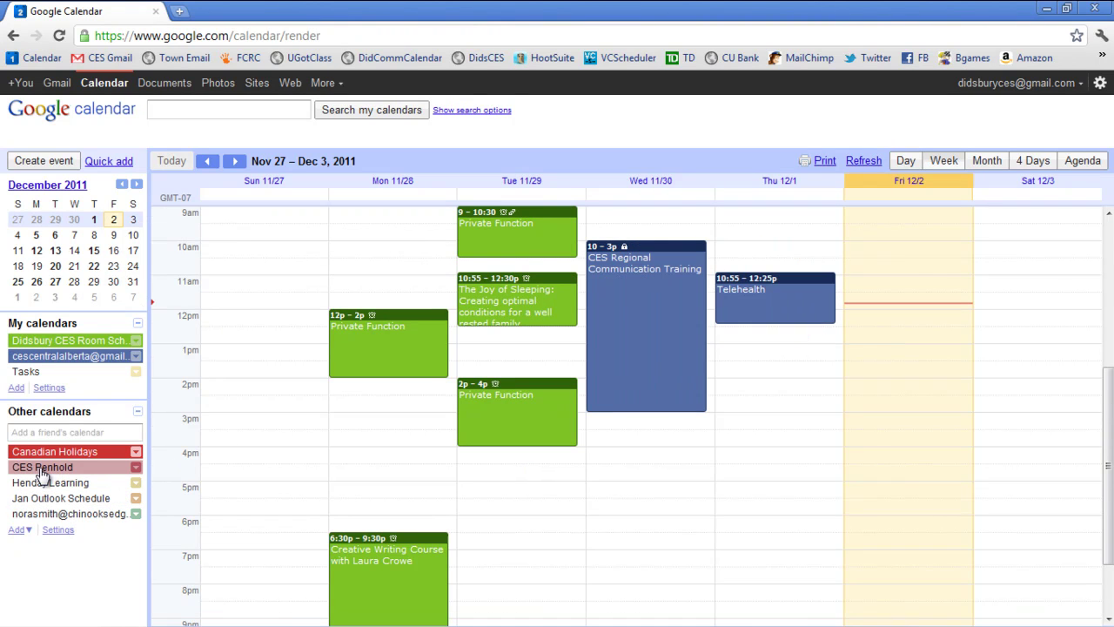
{"action": "left_click", "coordinate": [40, 358]}
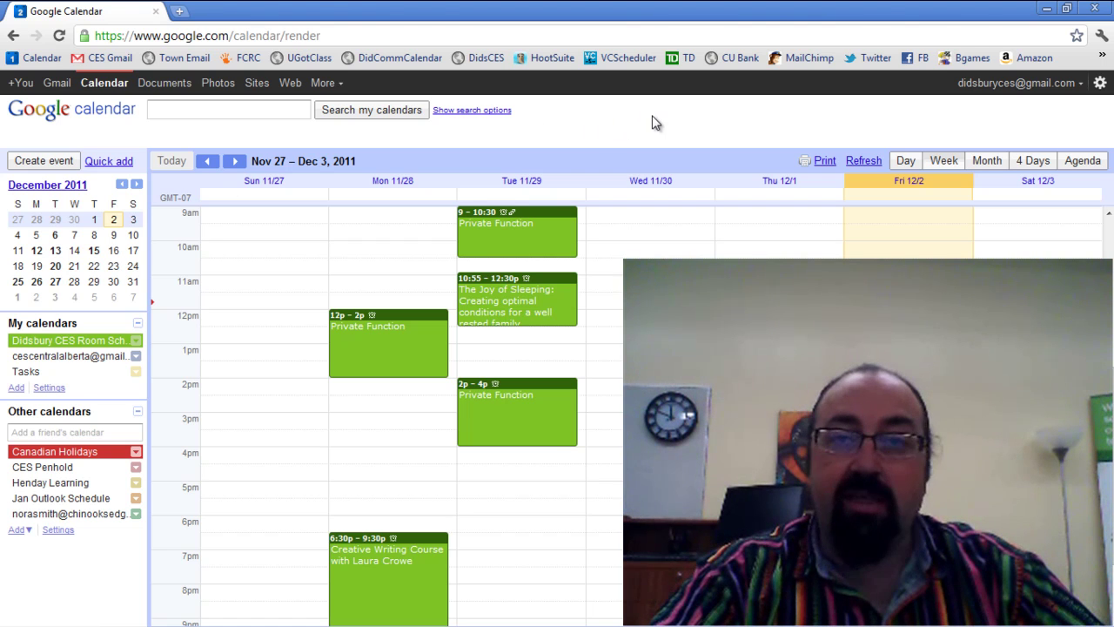
{"action": "left_click", "coordinate": [986, 161]}
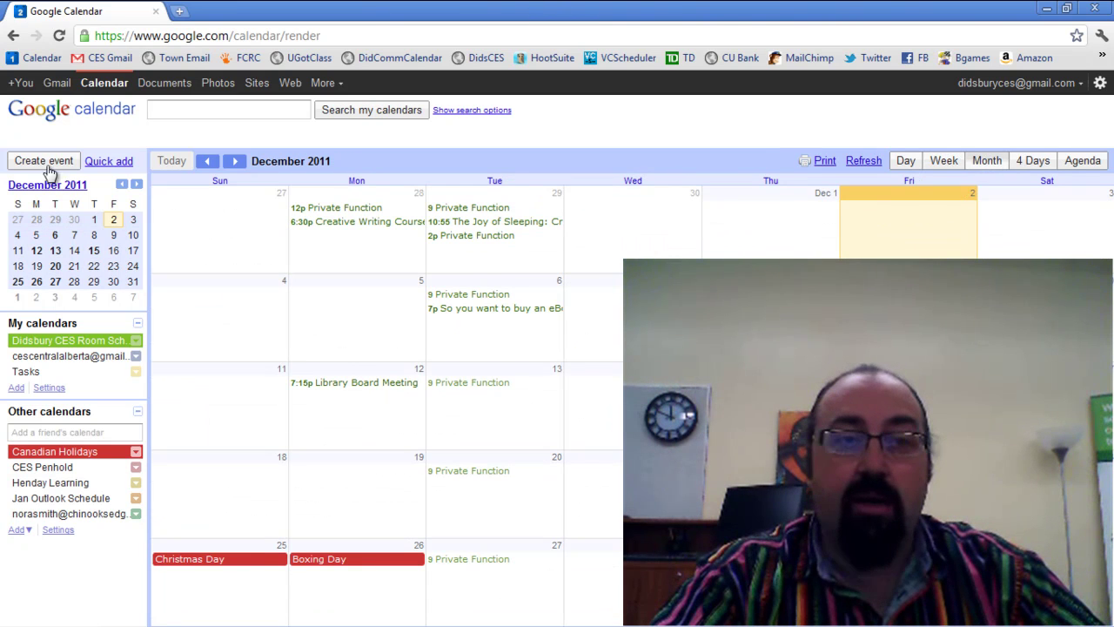
{"action": "left_click", "coordinate": [48, 356]}
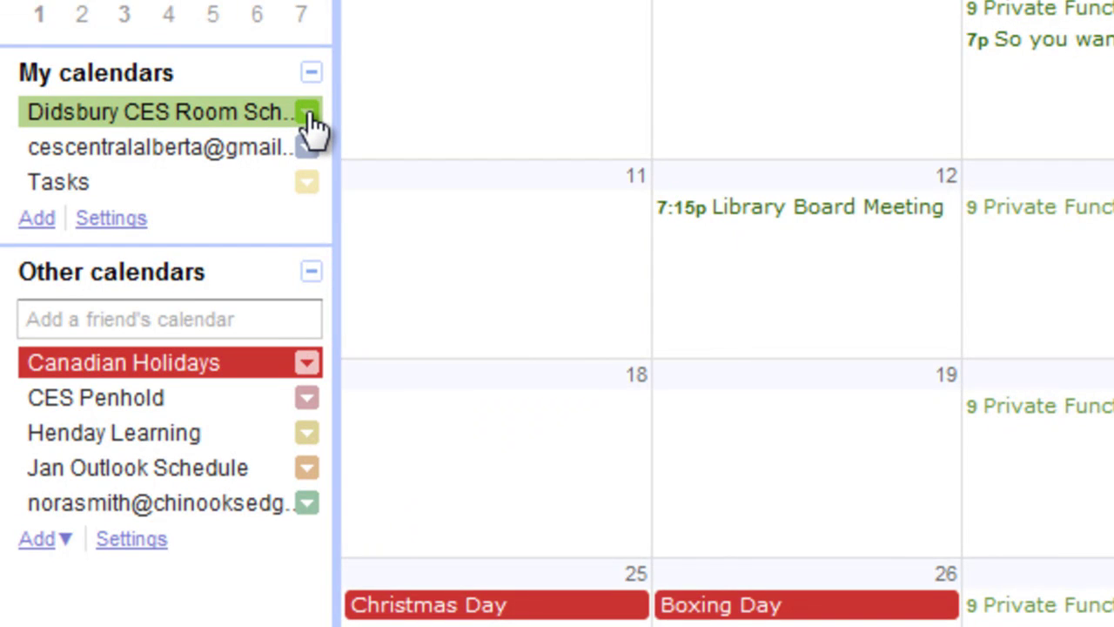
Step: Open the settings of the Didsbury CES Room Schedule calendar, view its HTML calendar address, and dismiss the address
{"action": "left_click", "coordinate": [308, 114]}
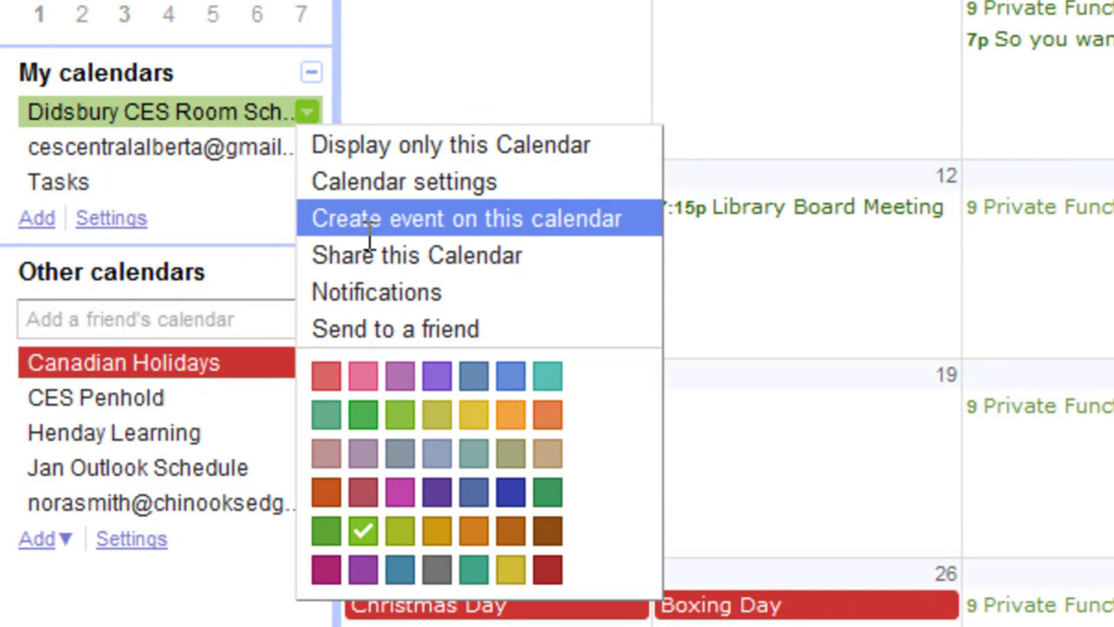
{"action": "left_click", "coordinate": [365, 182]}
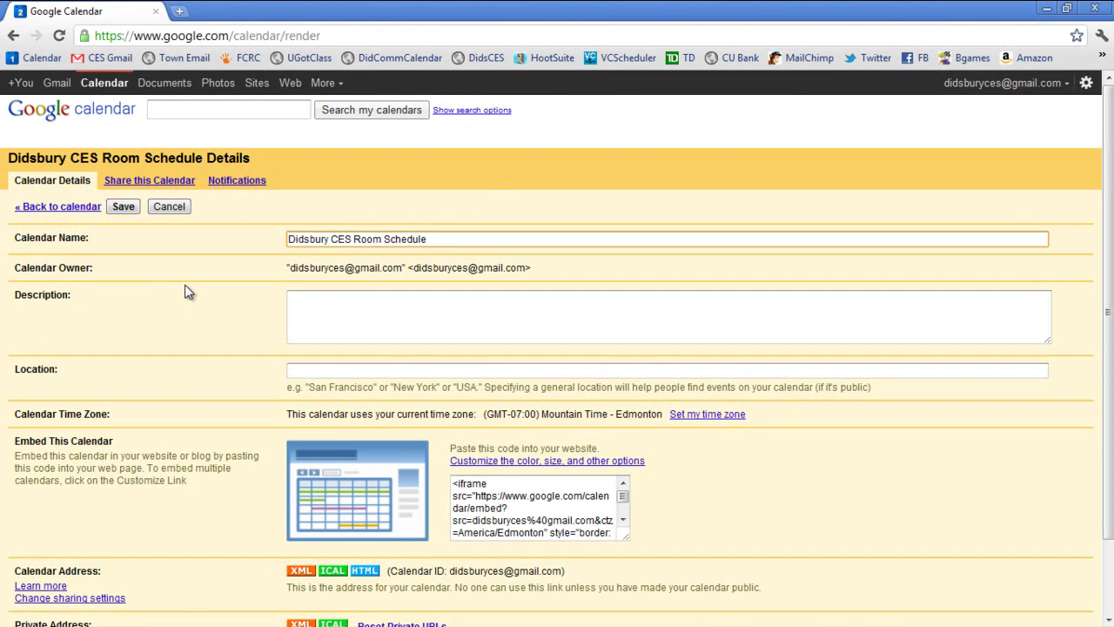
{"action": "scroll", "coordinate": [186, 292], "scroll_direction": "down", "scroll_amount": 1}
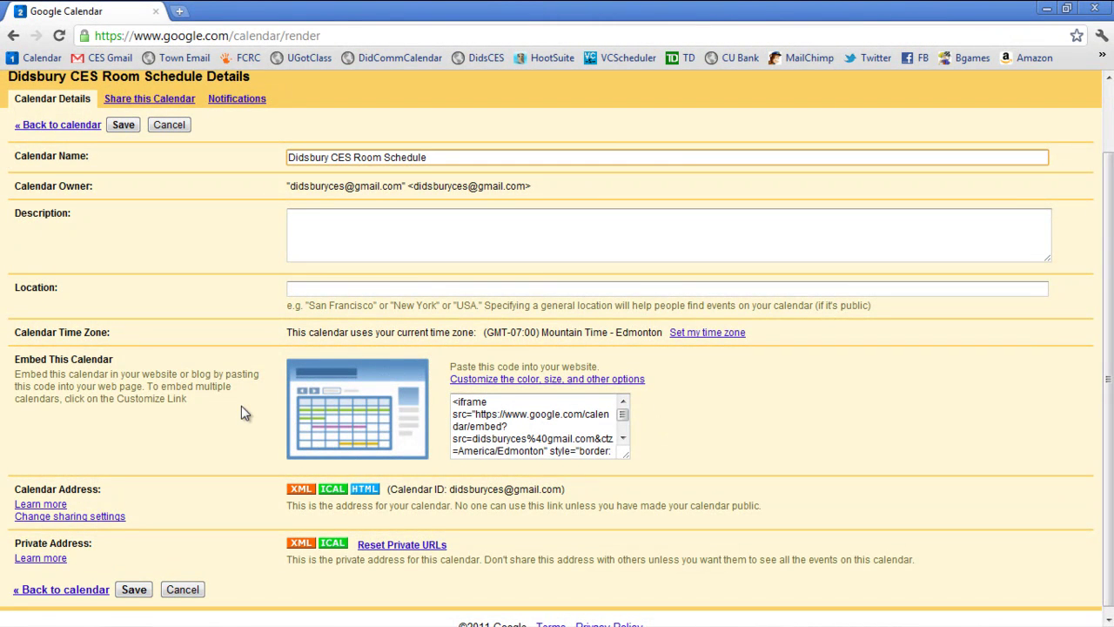
{"action": "scroll", "coordinate": [177, 383], "scroll_direction": "down", "scroll_amount": 1}
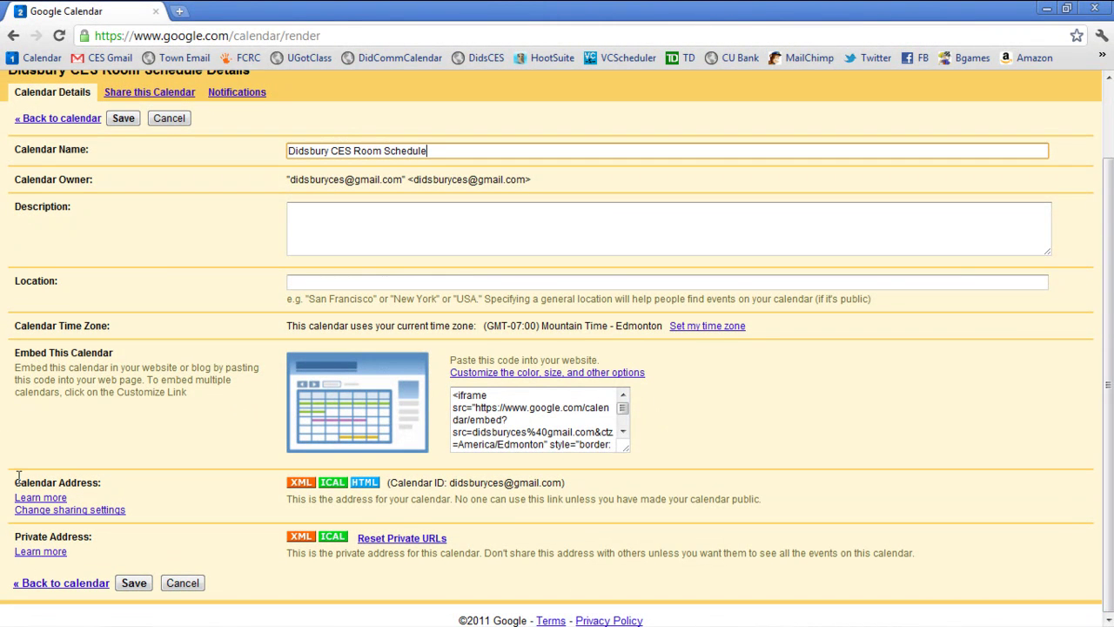
{"action": "left_click", "coordinate": [366, 484]}
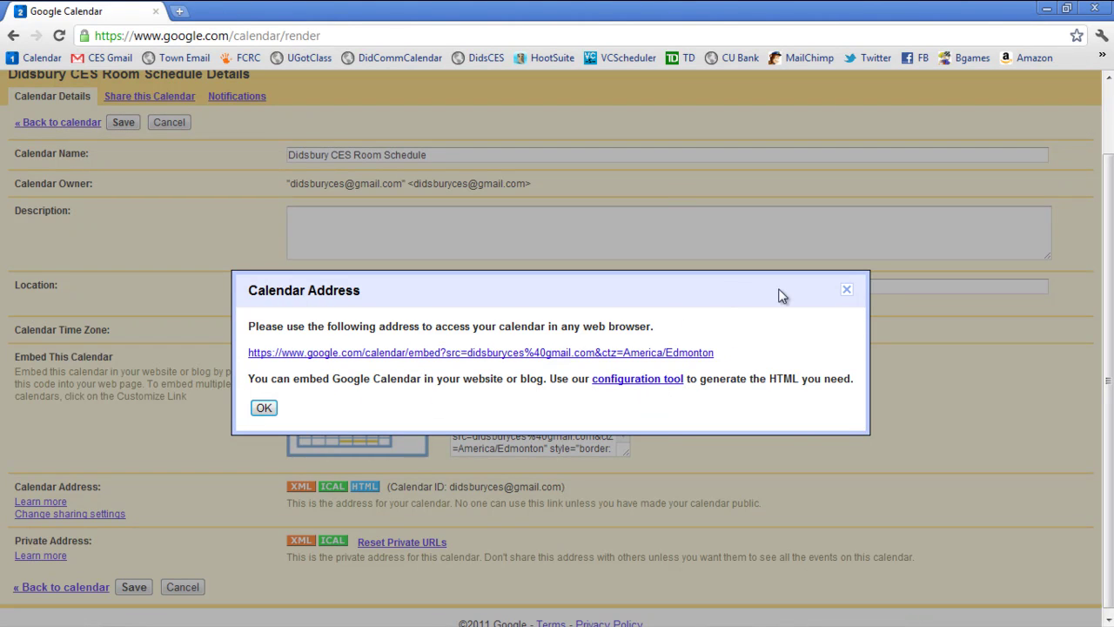
{"action": "left_click", "coordinate": [265, 411]}
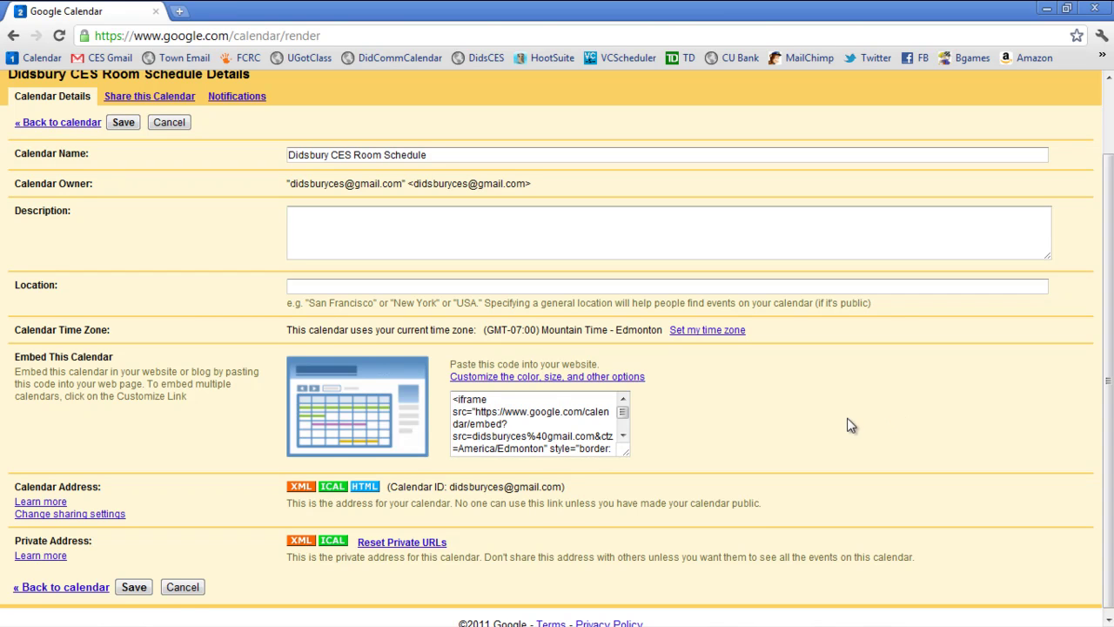
Step: Review the remaining details of the Didsbury CES Room Schedule calendar and return to the monthly calendar
{"action": "scroll", "coordinate": [839, 384], "scroll_direction": "down", "scroll_amount": 1}
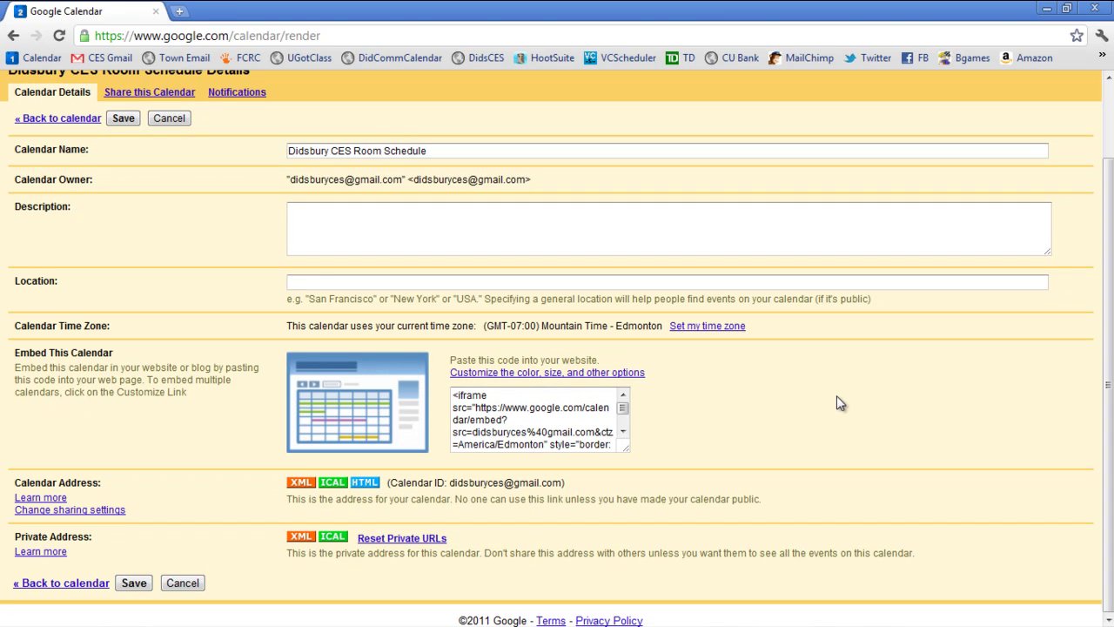
{"action": "scroll", "coordinate": [836, 395], "scroll_direction": "up", "scroll_amount": 1}
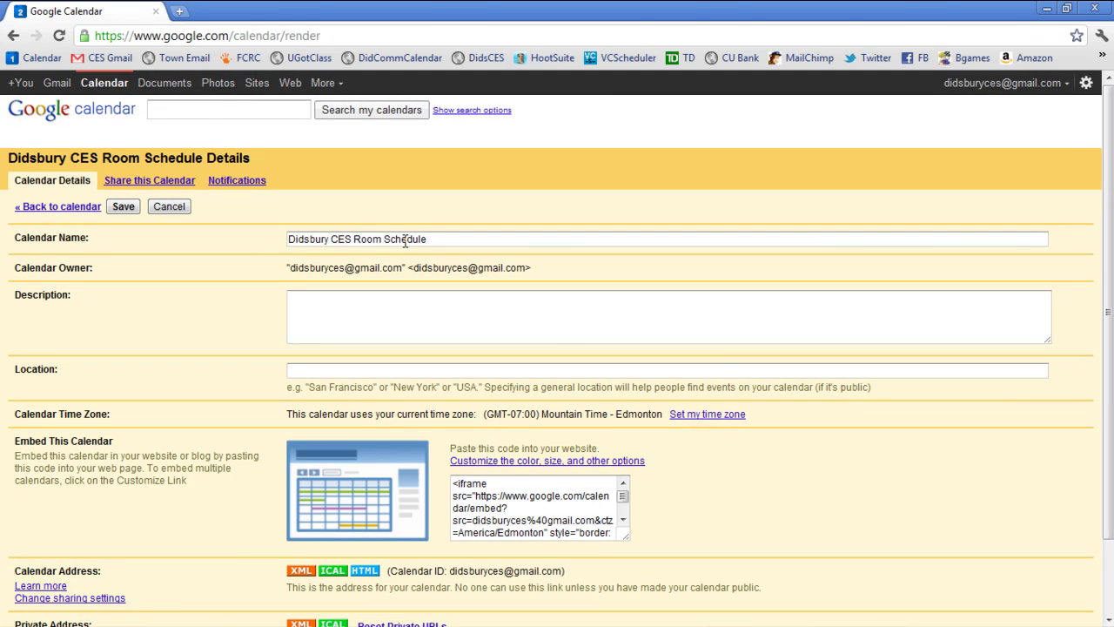
{"action": "left_click", "coordinate": [58, 66]}
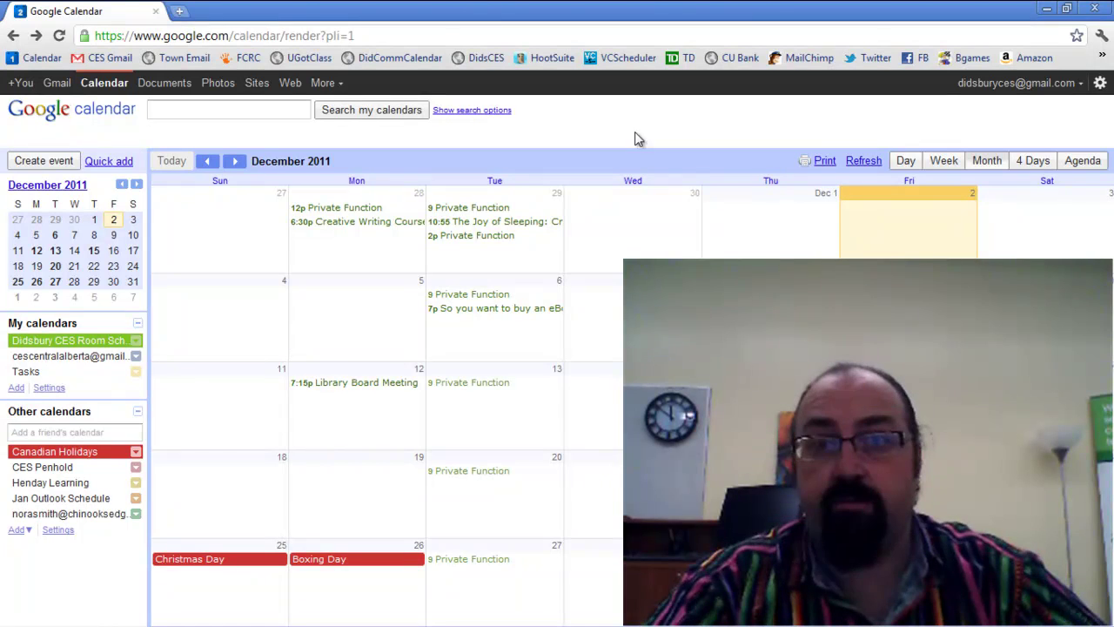
Step: Create the event "9:30 am Class on Rodeo Clowing" on Wednesday, December 7 in the Didsbury CES Room Schedule calendar
{"action": "left_click", "coordinate": [621, 327]}
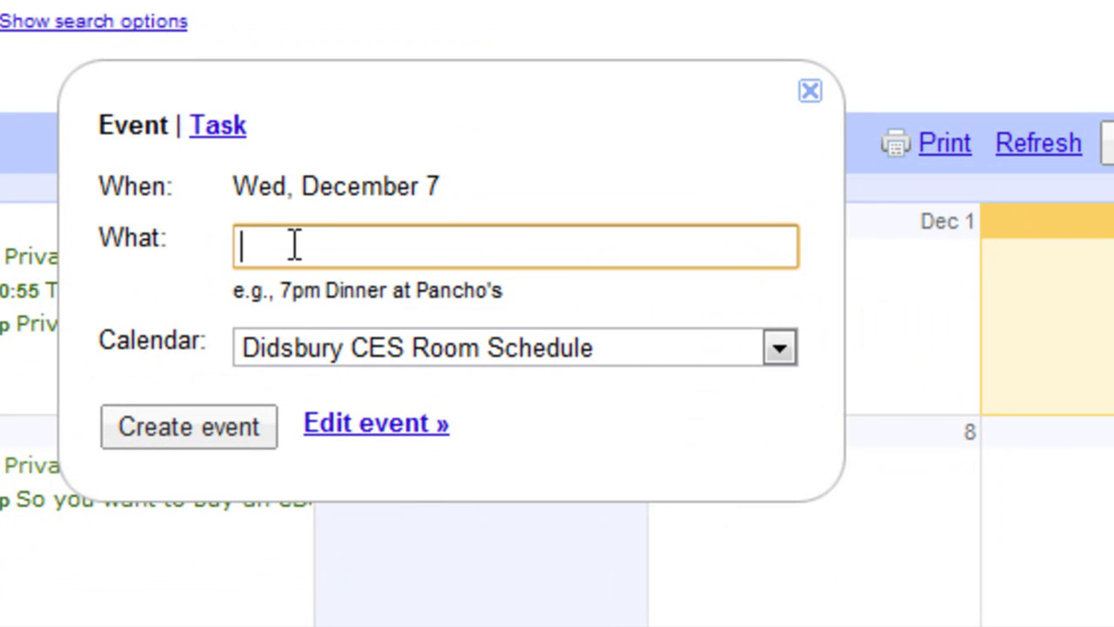
{"action": "type", "text": "9:30 am Class on Ro"}
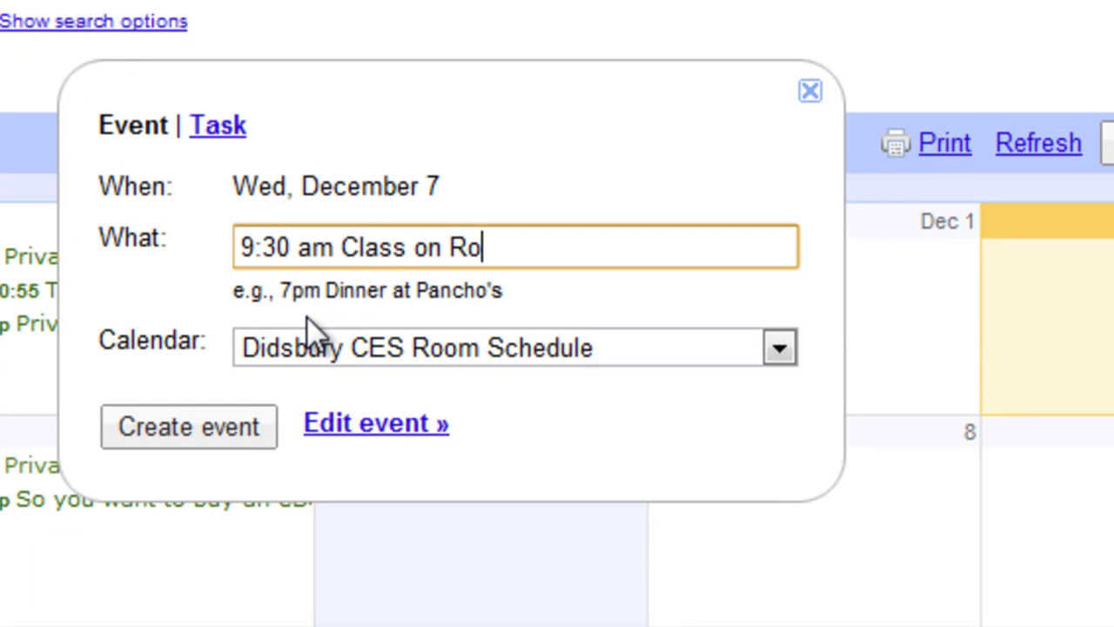
{"action": "type", "text": "deo Clowing"}
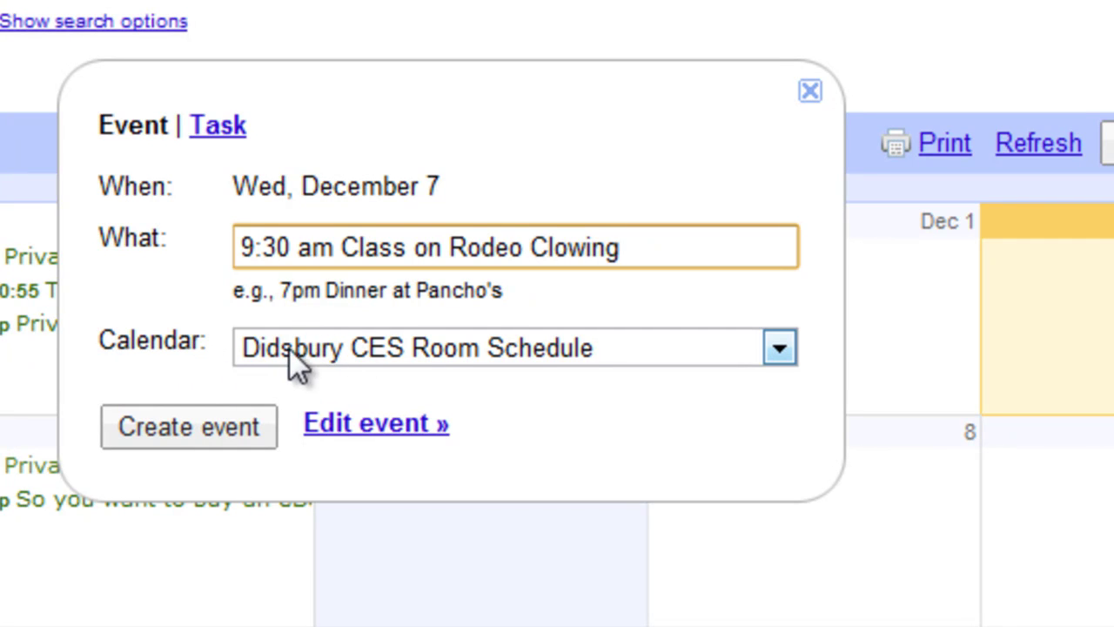
{"action": "left_click", "coordinate": [788, 341]}
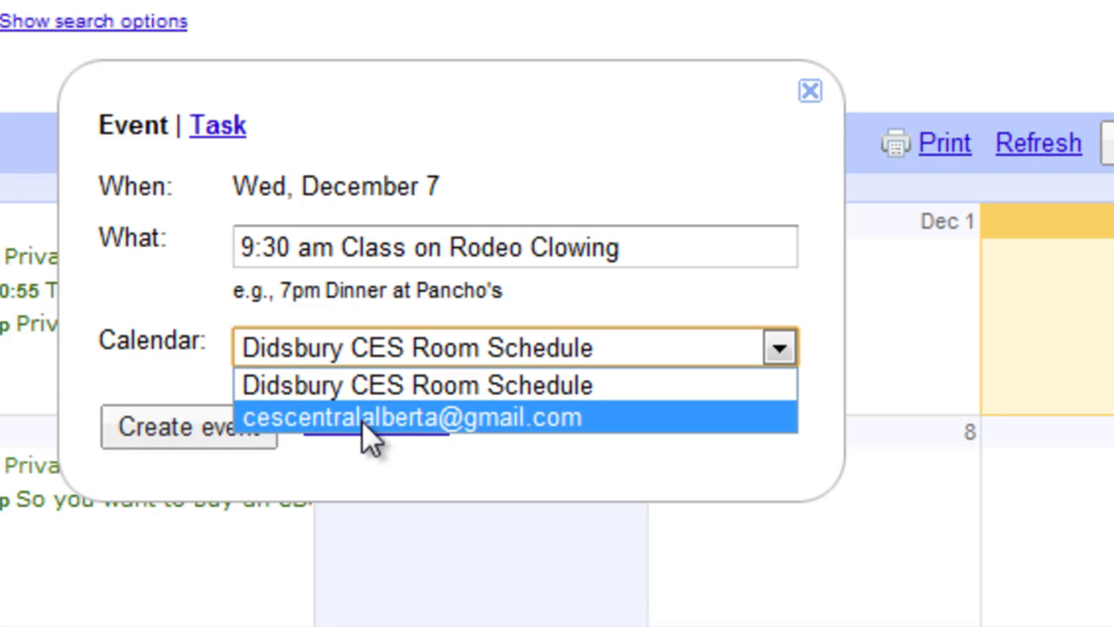
{"action": "left_click", "coordinate": [693, 339]}
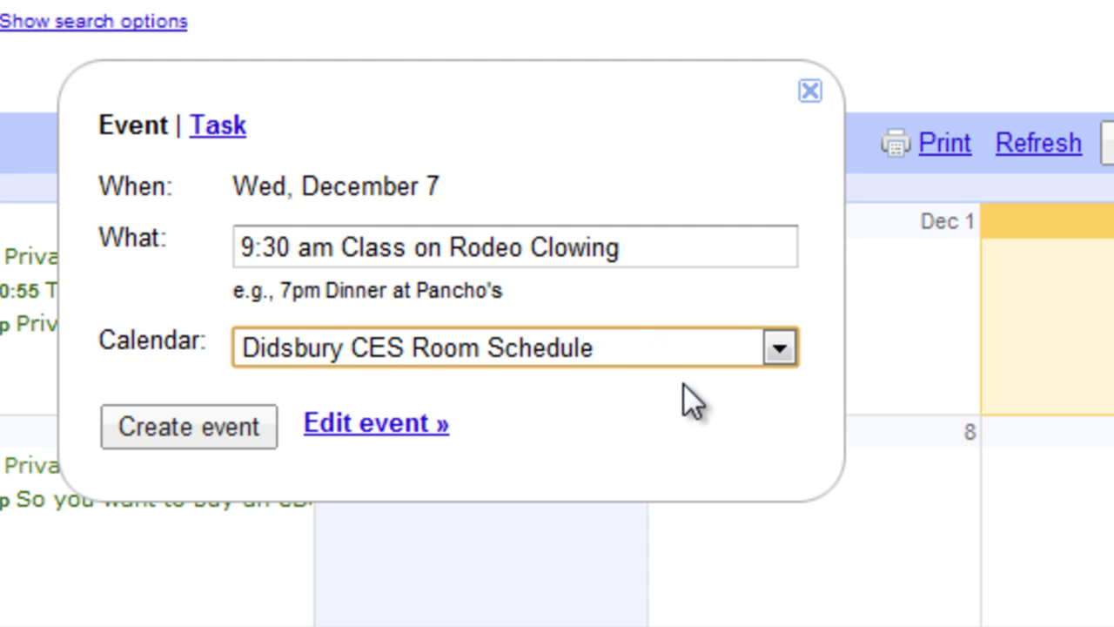
{"action": "left_click", "coordinate": [207, 433]}
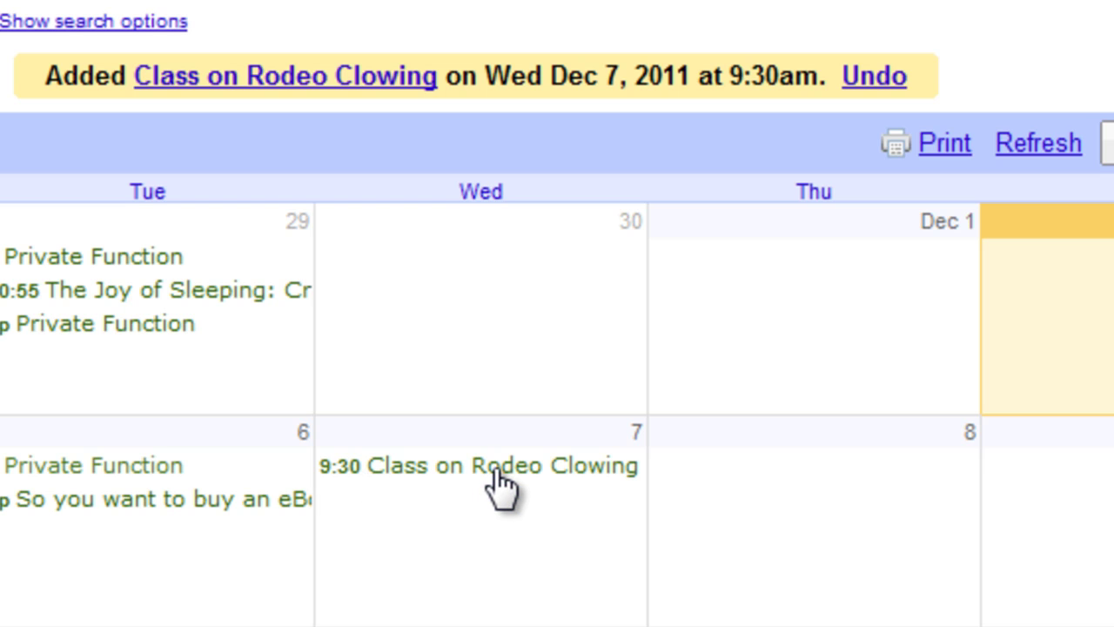
Step: Open the December 7 class event for editing and correct its title to "Class on Rodeo Clowning"
{"action": "left_click", "coordinate": [562, 474]}
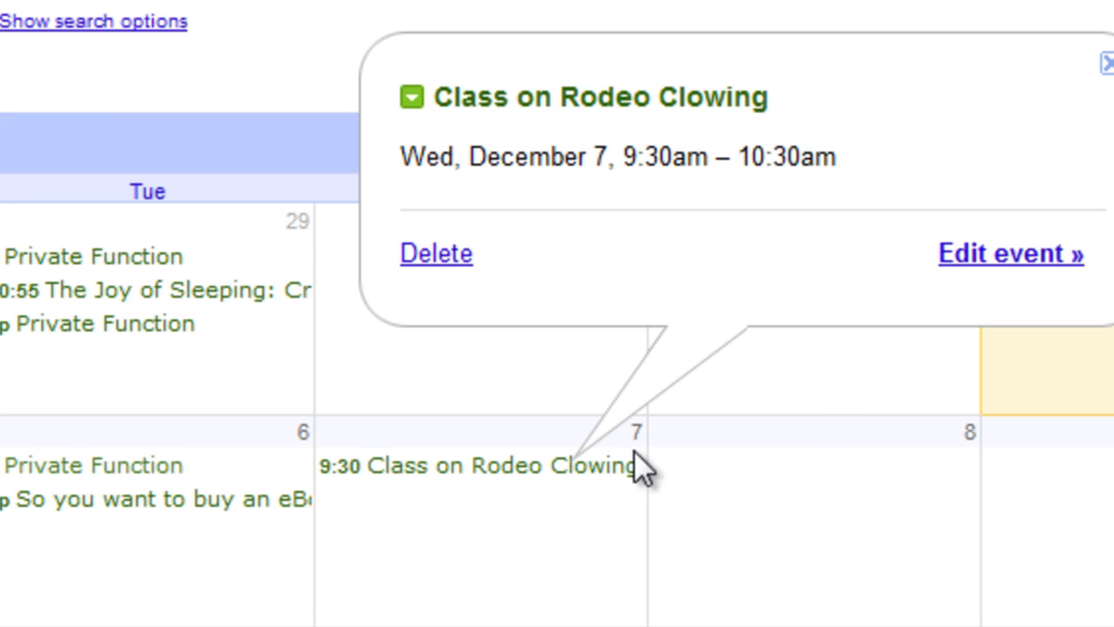
{"action": "left_click", "coordinate": [990, 255]}
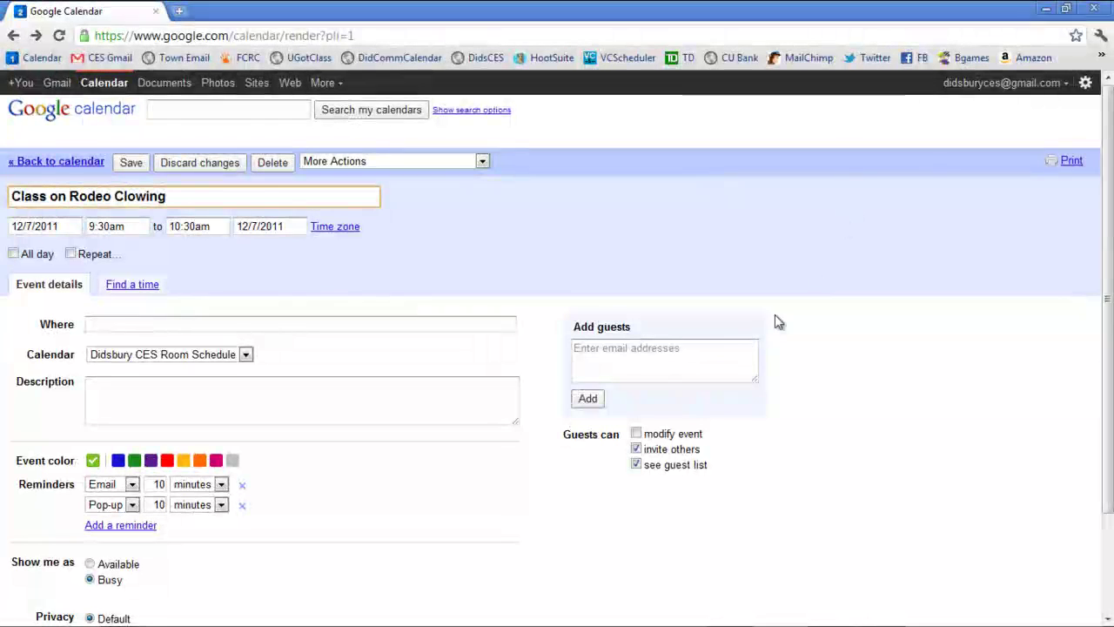
{"action": "left_click", "coordinate": [147, 195]}
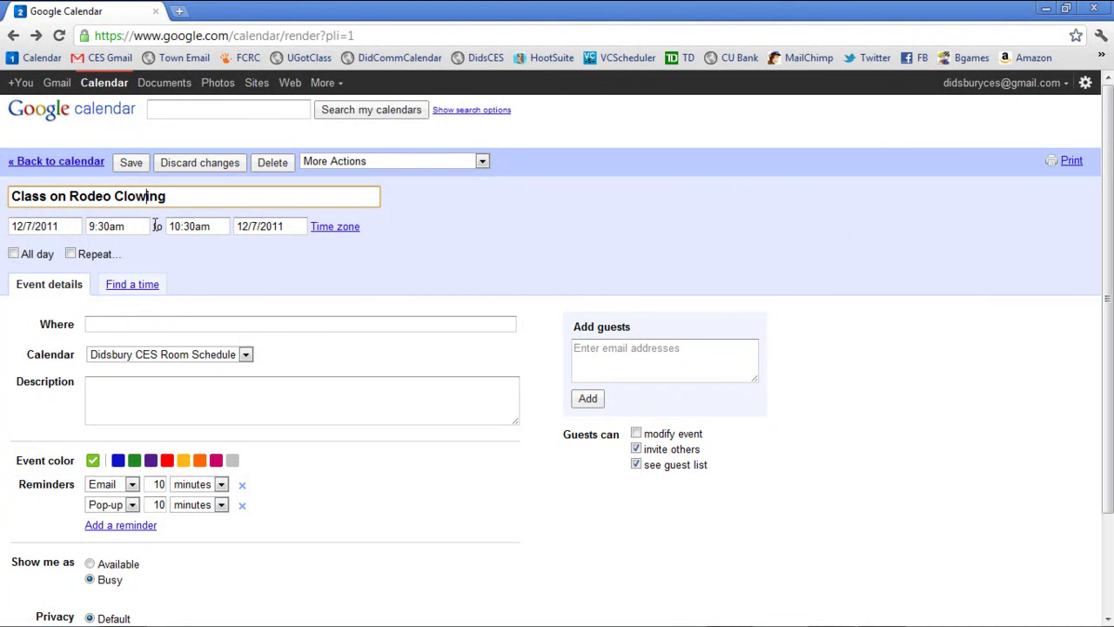
{"action": "type", "text": "n"}
{"action": "left_click", "coordinate": [190, 262]}
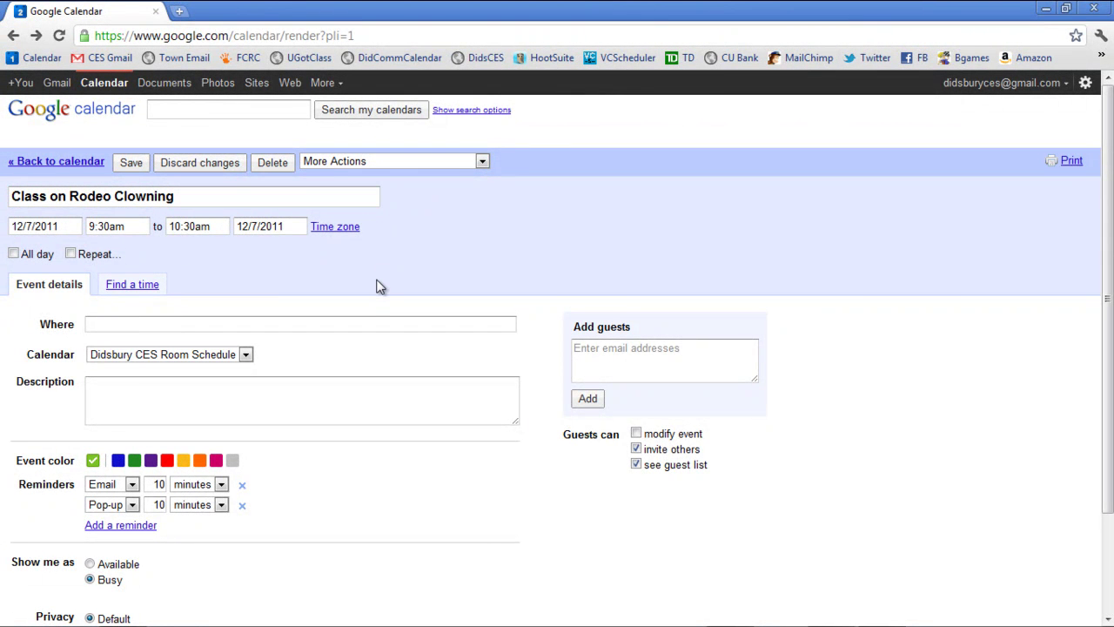
Step: Examine the repeat frequency choices for the class event and cancel without making it recurring
{"action": "left_click", "coordinate": [71, 253]}
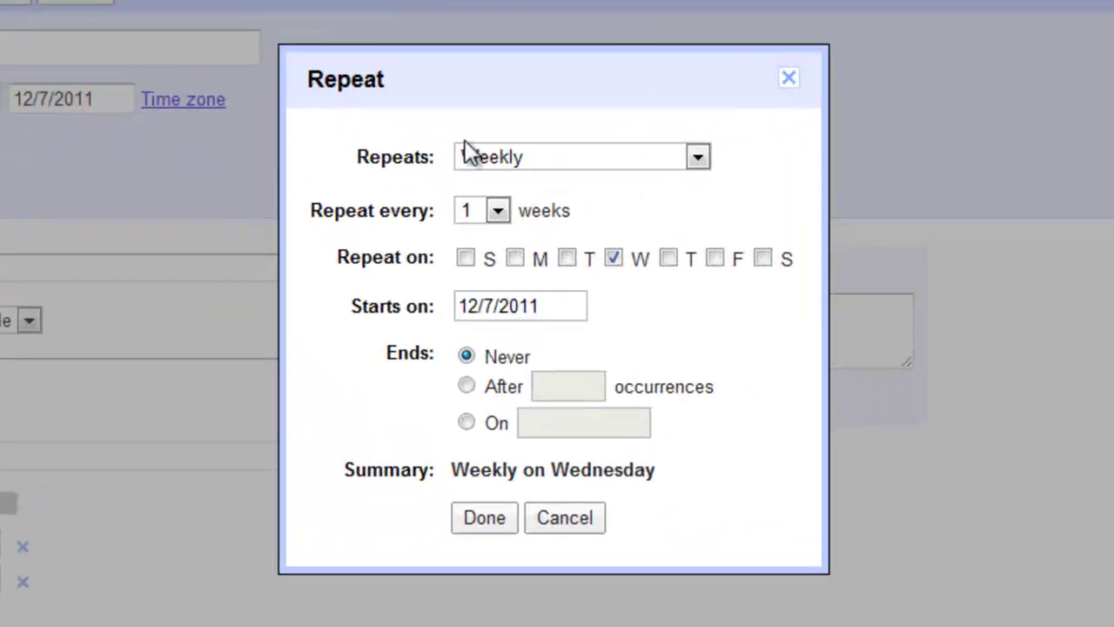
{"action": "left_click", "coordinate": [645, 240]}
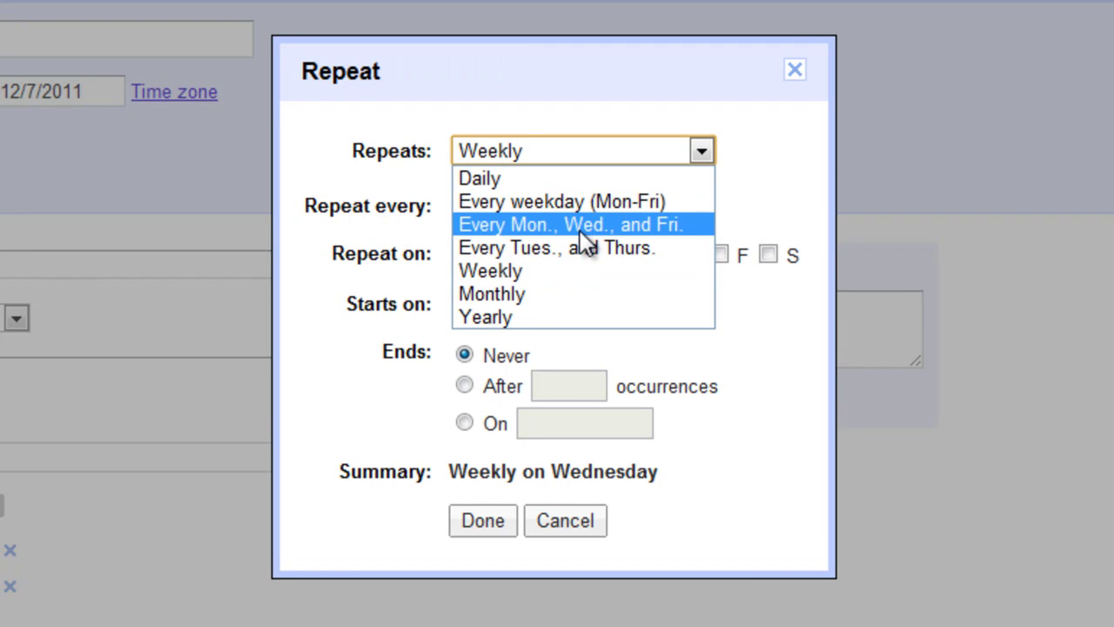
{"action": "left_click", "coordinate": [793, 176]}
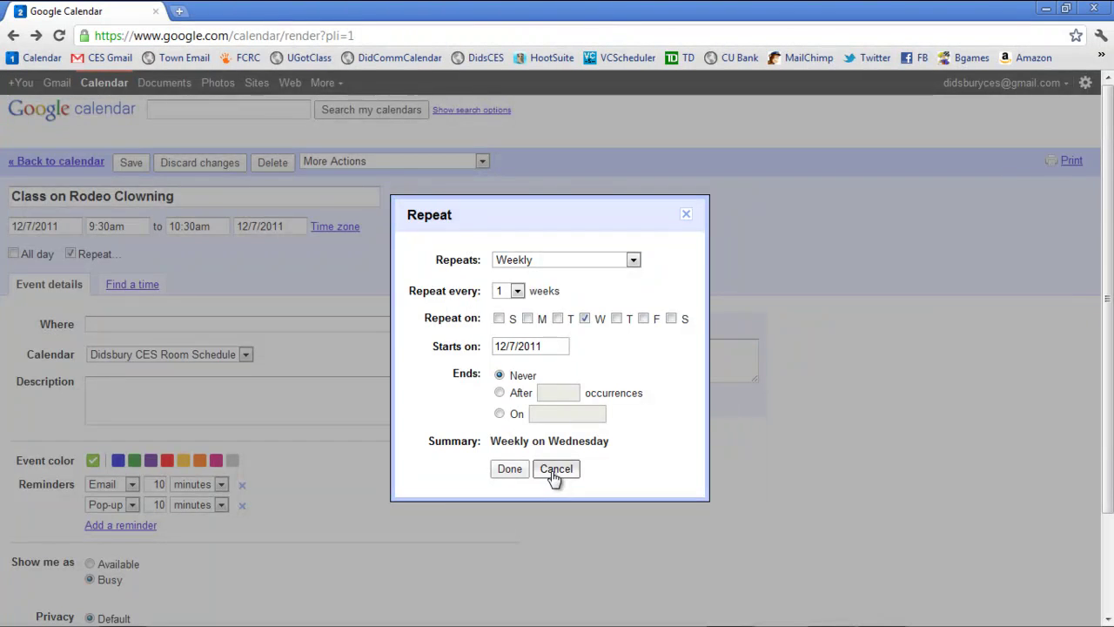
{"action": "left_click", "coordinate": [551, 472]}
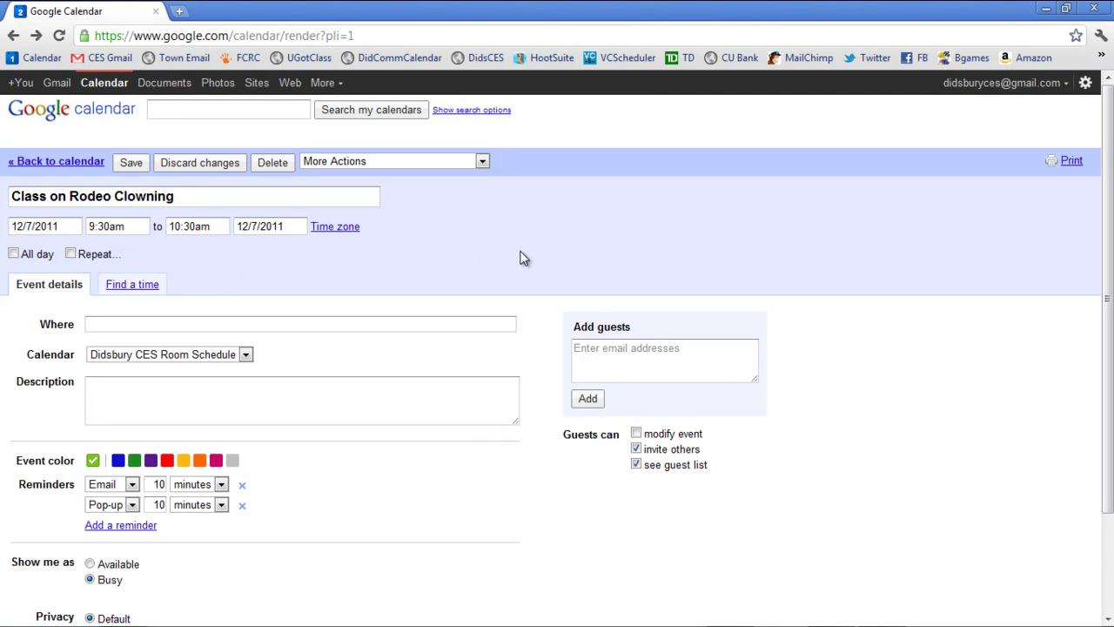
Step: Set the class event's end time to 11:30am
{"action": "left_click", "coordinate": [176, 228]}
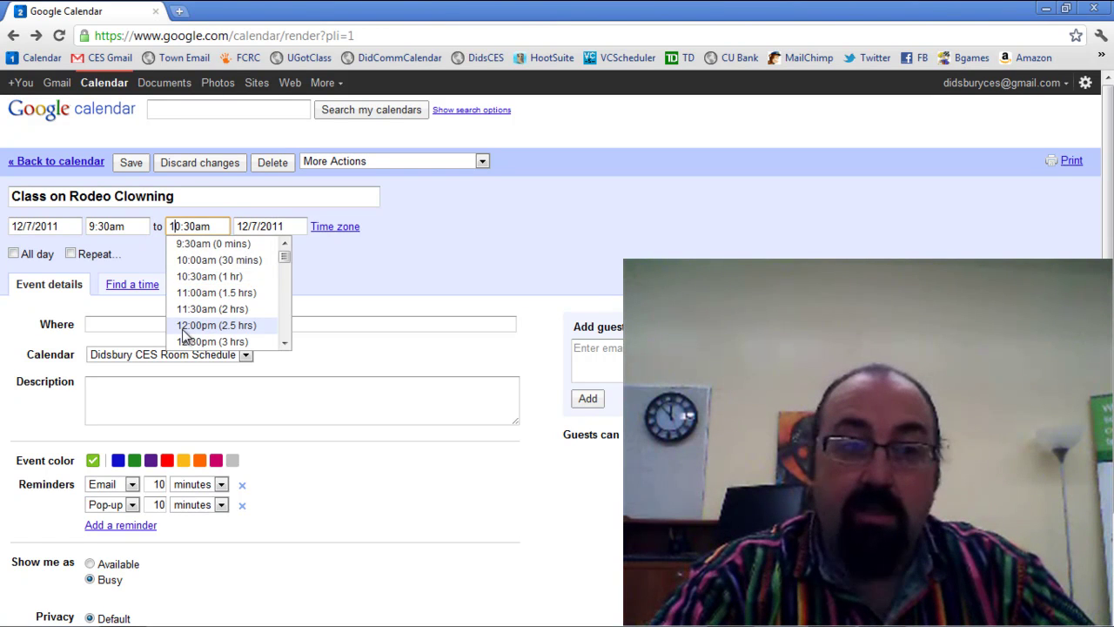
{"action": "key", "text": "Delete"}
{"action": "type", "text": "1"}
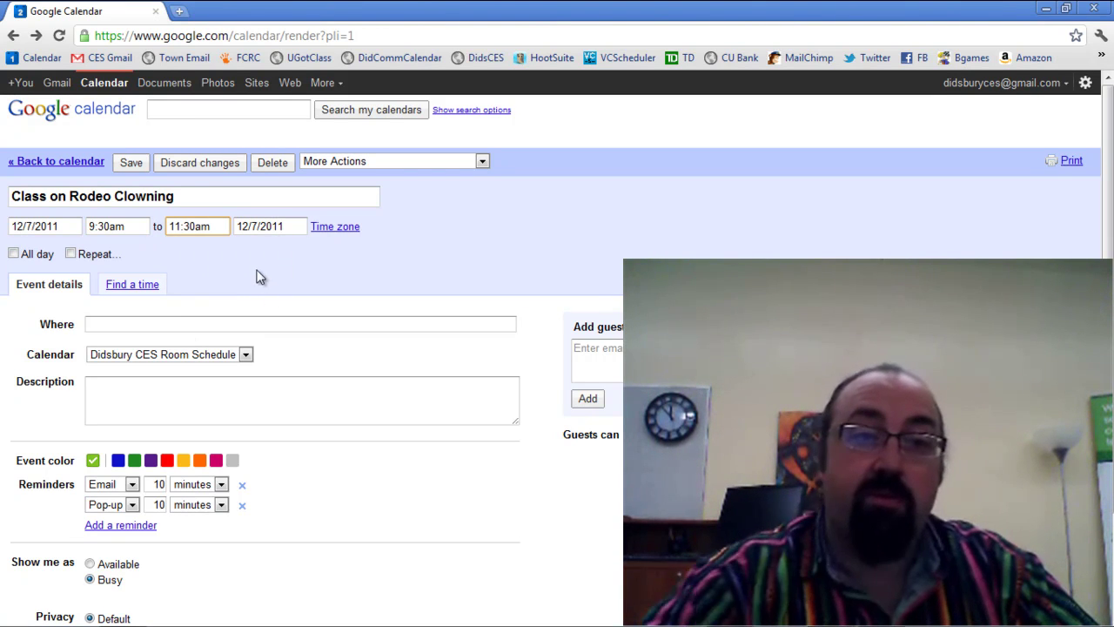
{"action": "left_click", "coordinate": [404, 248]}
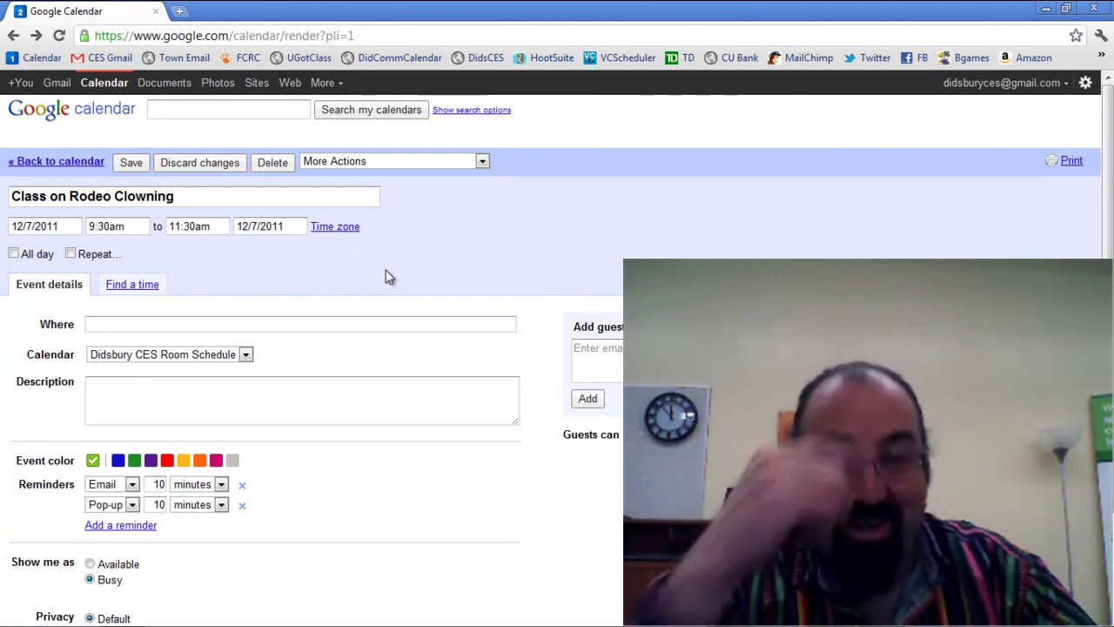
Step: Review the class event's location, description, color, reminder and privacy options, and save the event
{"action": "left_click", "coordinate": [100, 326]}
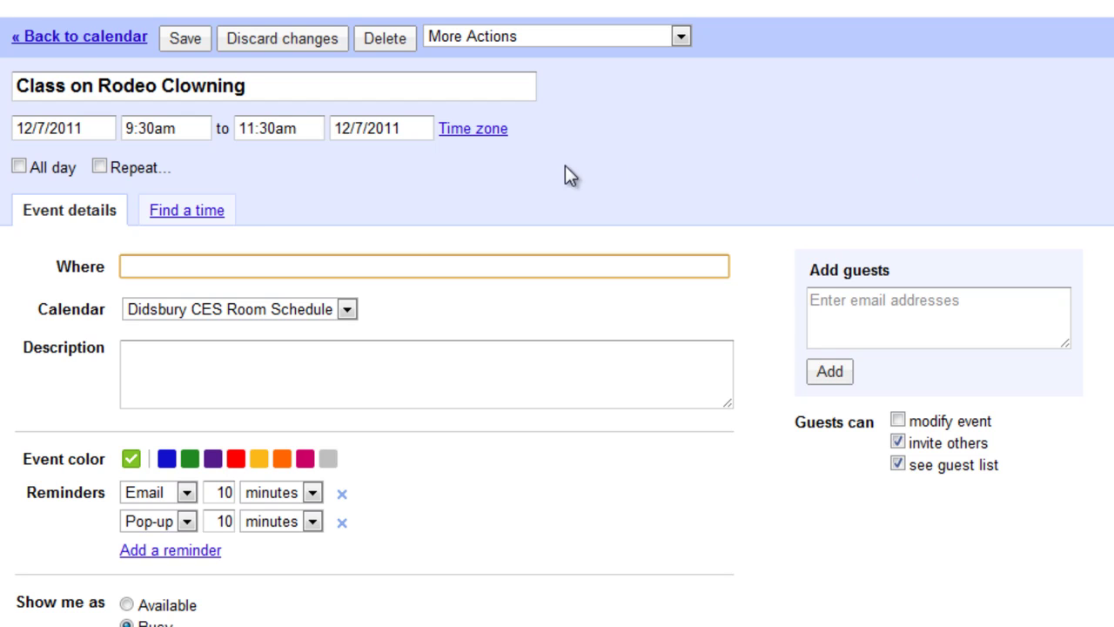
{"action": "left_click", "coordinate": [671, 529]}
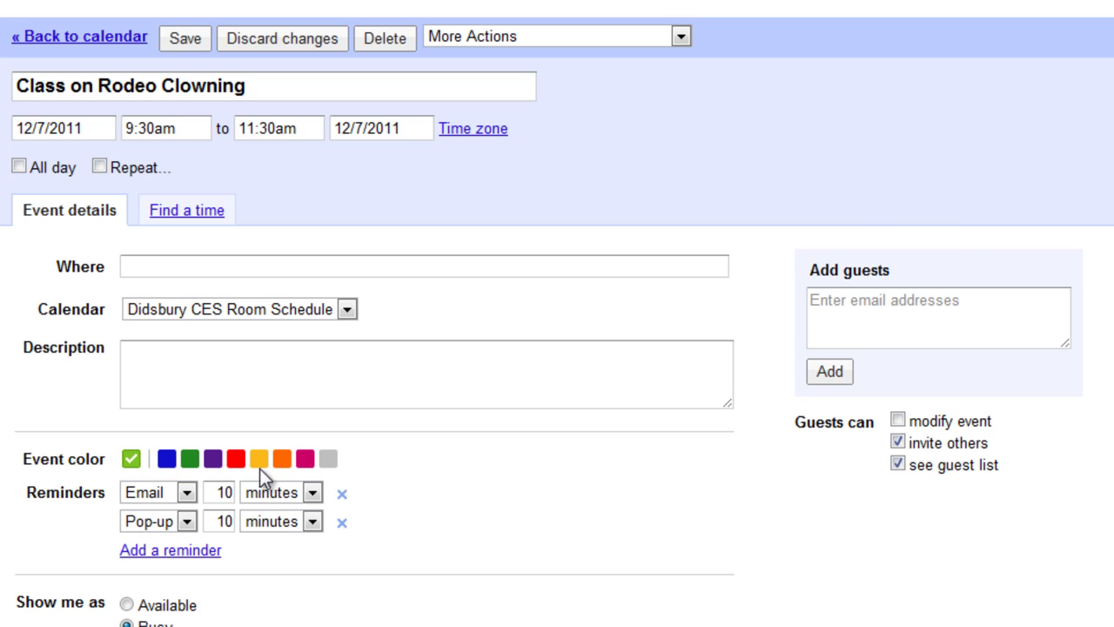
{"action": "scroll", "coordinate": [689, 261], "scroll_direction": "down", "scroll_amount": 2}
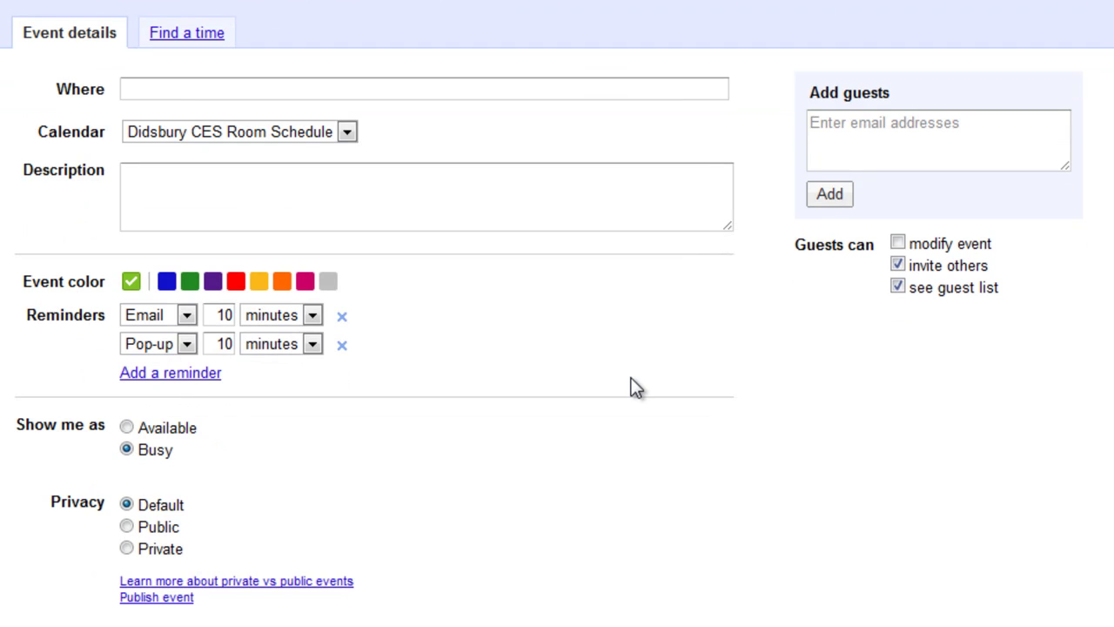
{"action": "scroll", "coordinate": [631, 388], "scroll_direction": "up", "scroll_amount": 2}
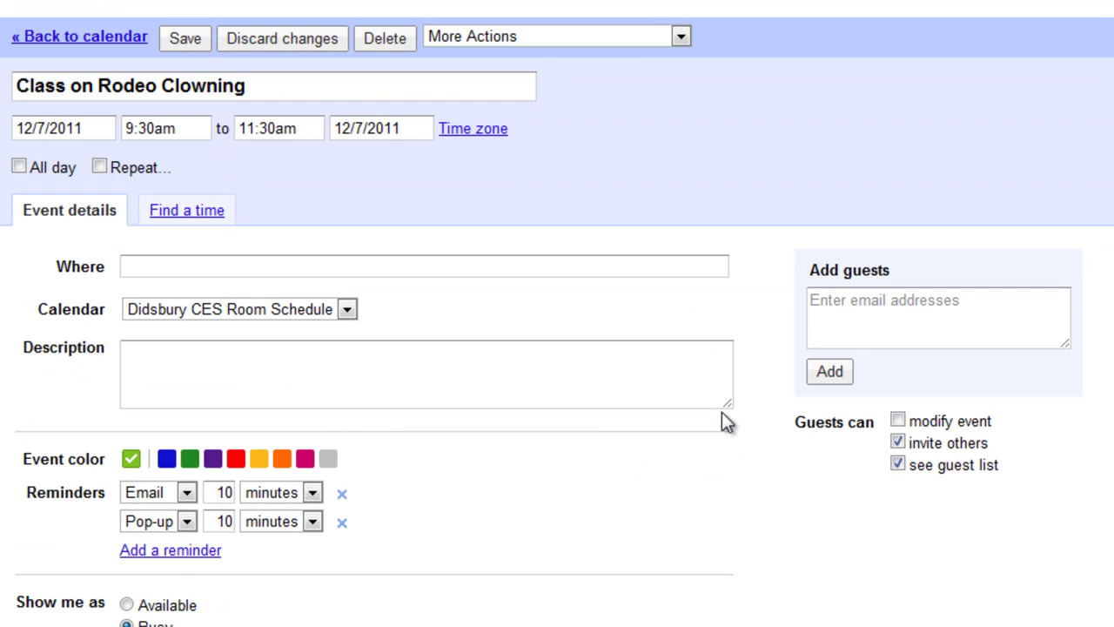
{"action": "left_click", "coordinate": [184, 38]}
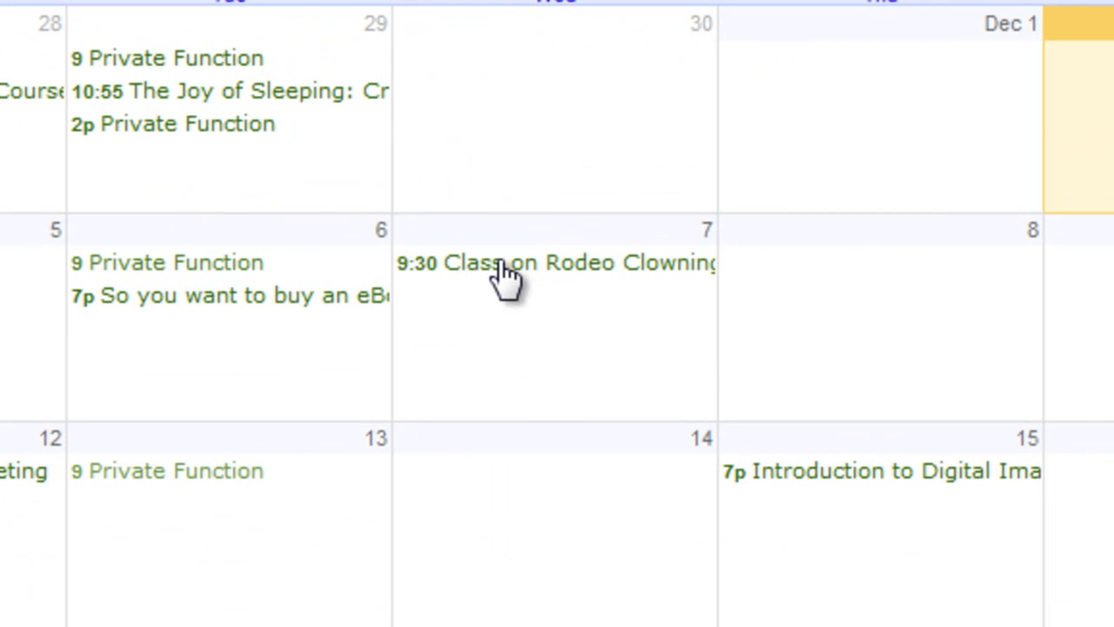
Step: Delete the Class on Rodeo Clowning event from December 7 and dismiss the blank new-event form
{"action": "left_click", "coordinate": [503, 265]}
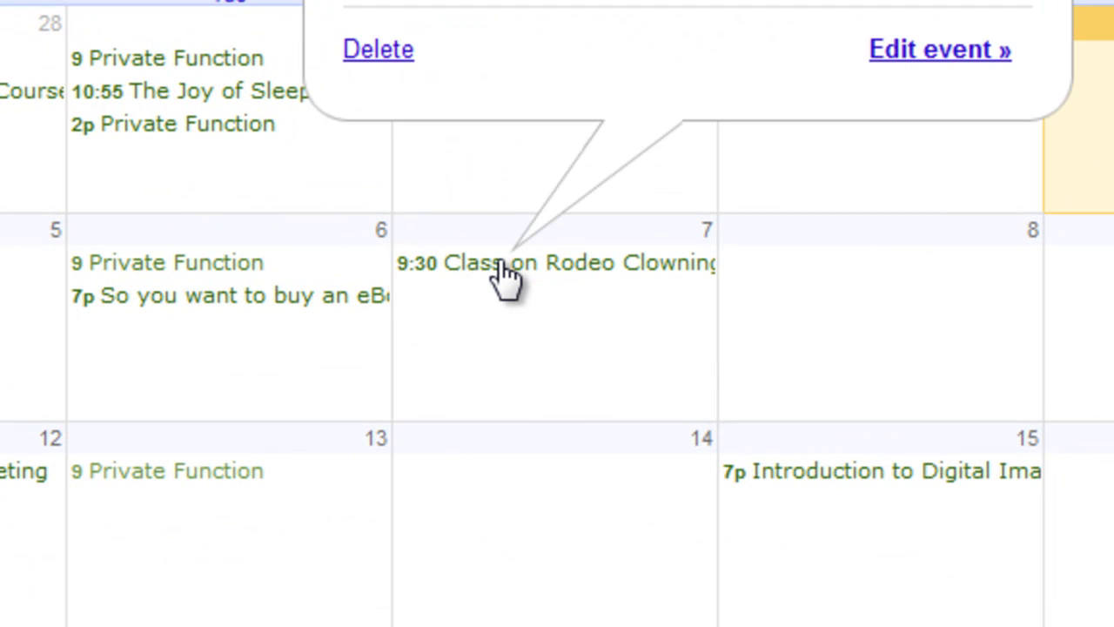
{"action": "left_click", "coordinate": [359, 52]}
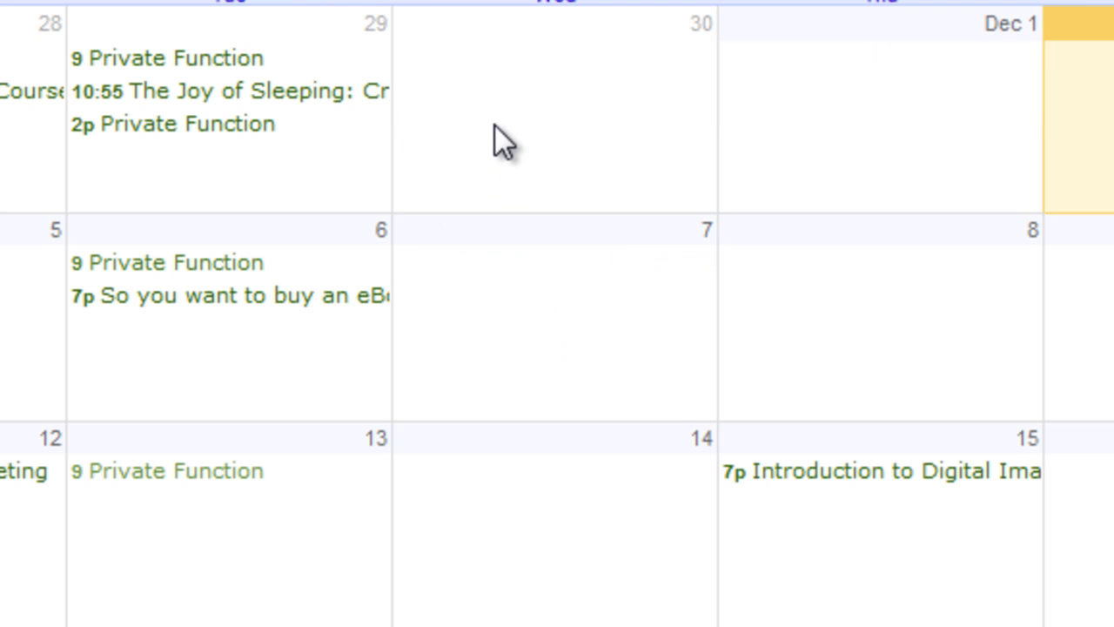
{"action": "left_click", "coordinate": [537, 351]}
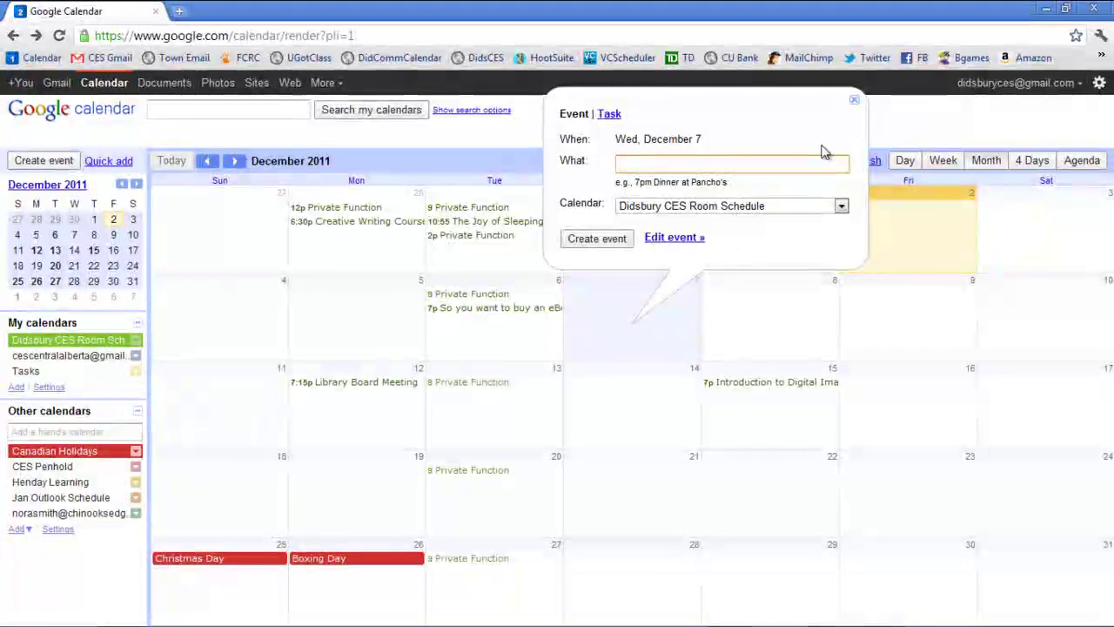
{"action": "left_click", "coordinate": [854, 100]}
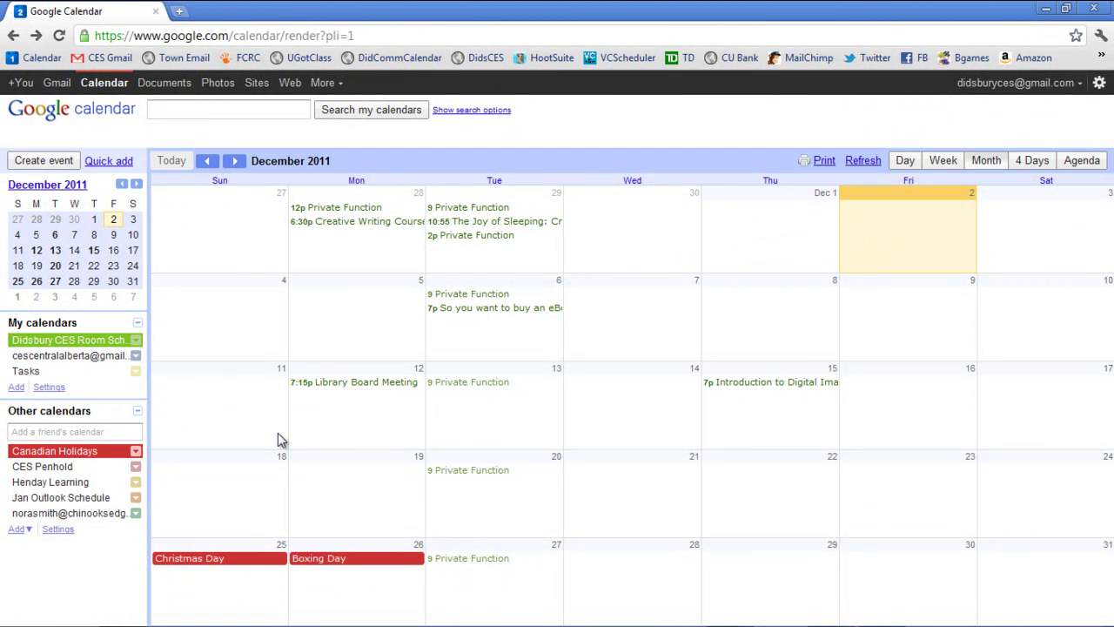
Step: View the options available for the Didsbury CES Room Schedule calendar and dismiss them
{"action": "left_click", "coordinate": [50, 373]}
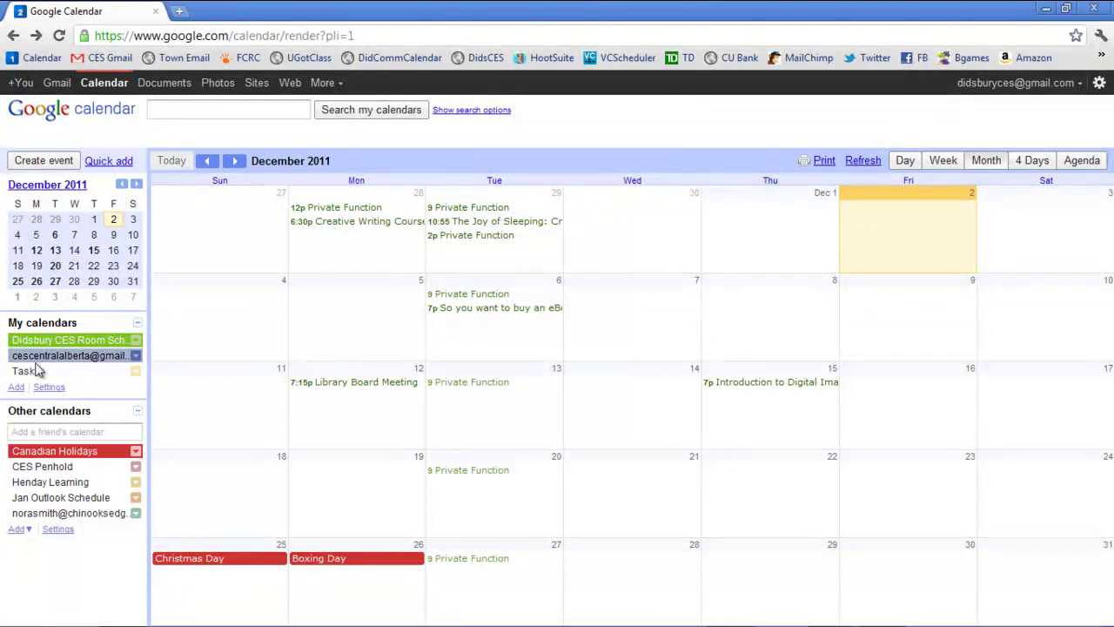
{"action": "left_click", "coordinate": [136, 340]}
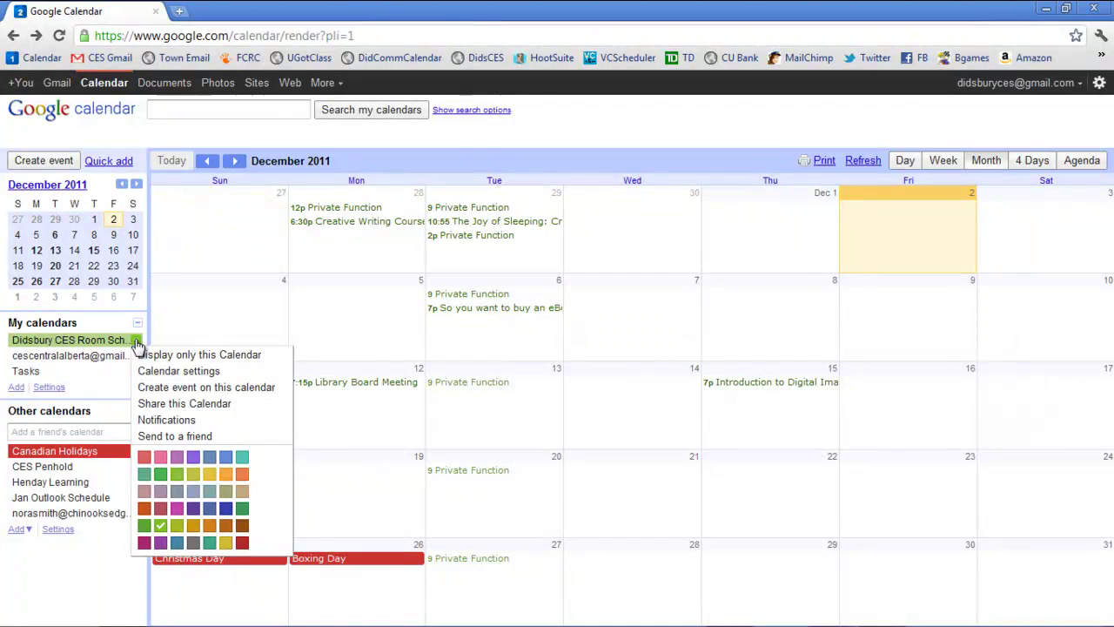
{"action": "left_click", "coordinate": [52, 594]}
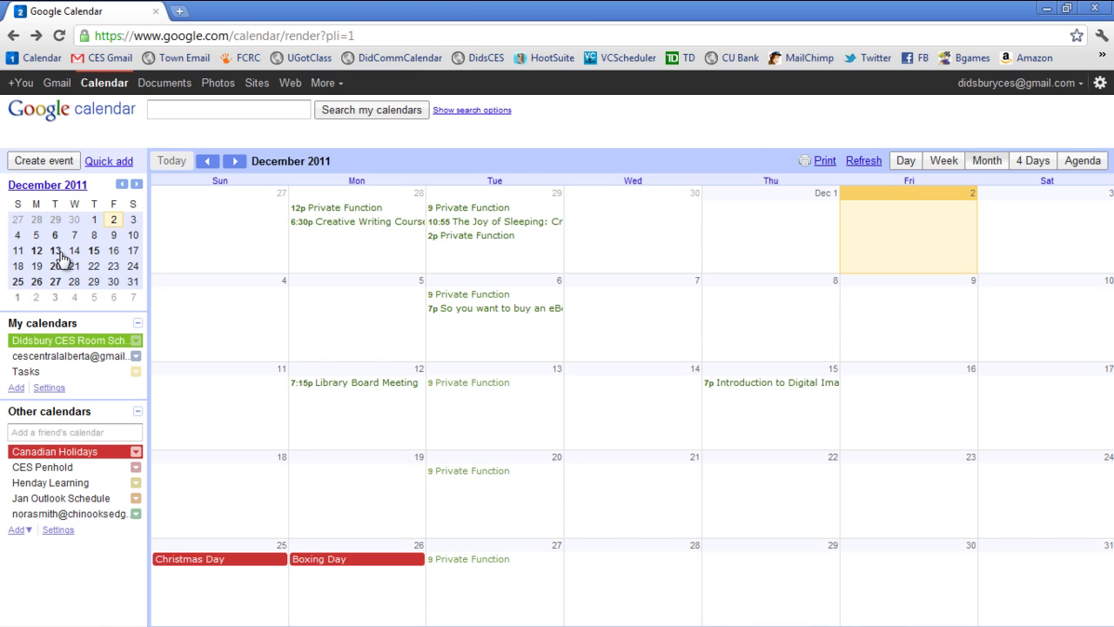
Step: Open the sharing settings of the Didsbury CES Room Schedule calendar and review its public access and individual permissions
{"action": "left_click", "coordinate": [136, 341]}
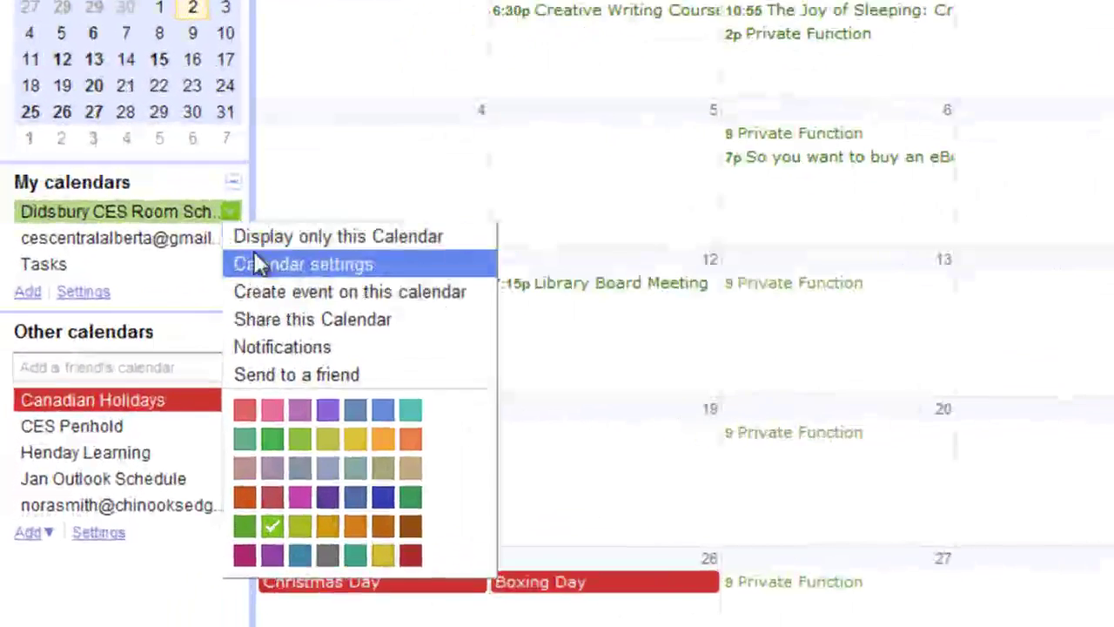
{"action": "left_click", "coordinate": [273, 307]}
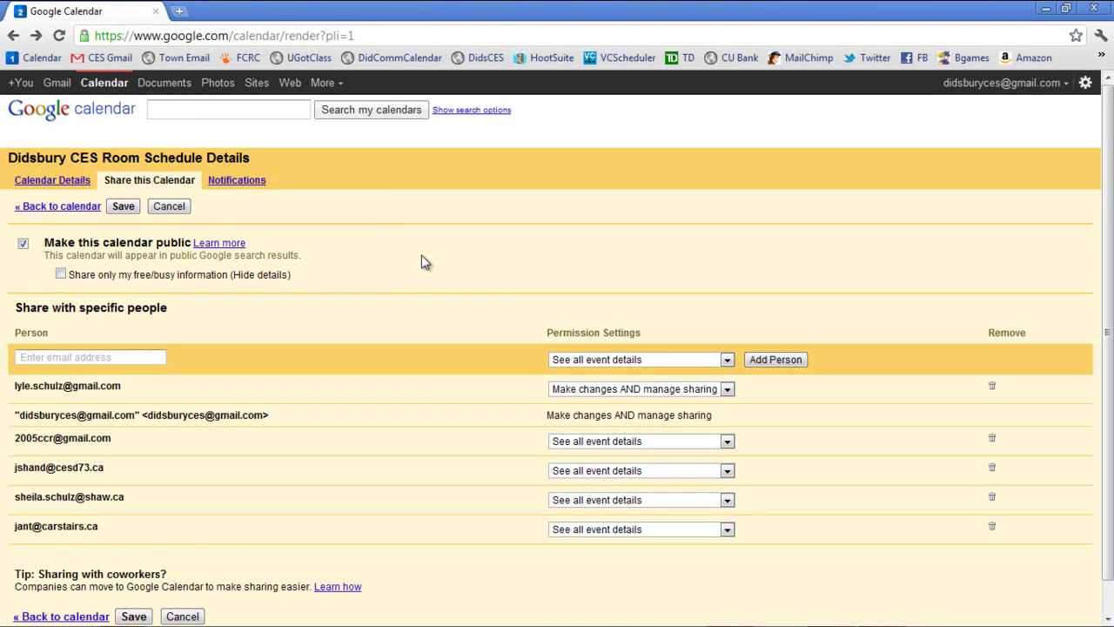
{"action": "scroll", "coordinate": [421, 261], "scroll_direction": "down", "scroll_amount": 1}
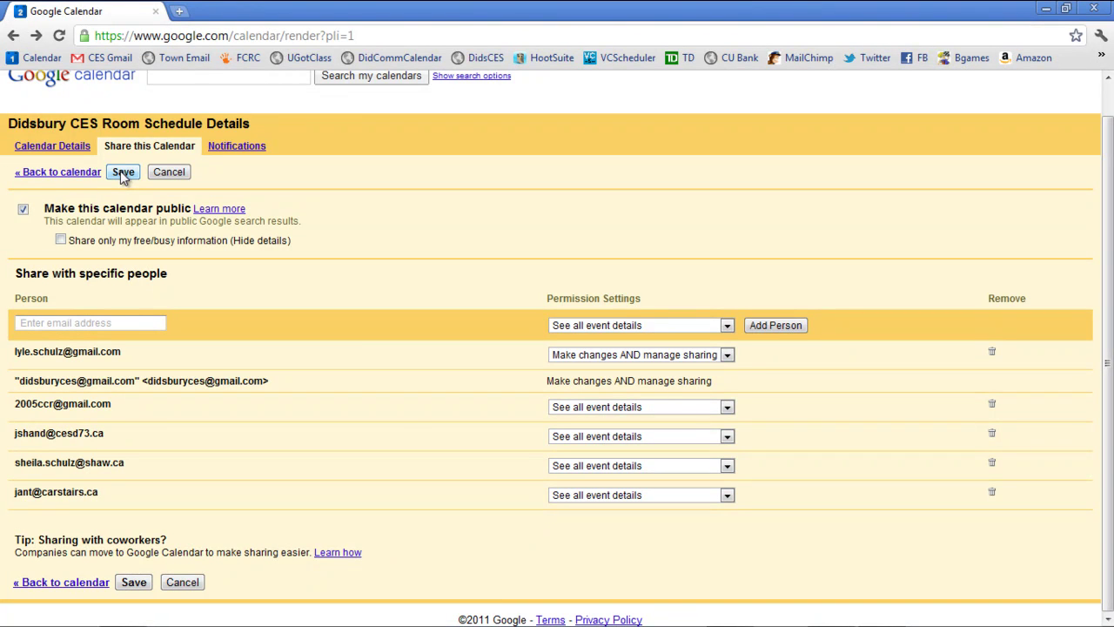
Step: Return from the sharing settings to the calendar and review the editable details of the December 6 "So you want to buy an eBook reader?" event
{"action": "left_click", "coordinate": [74, 174]}
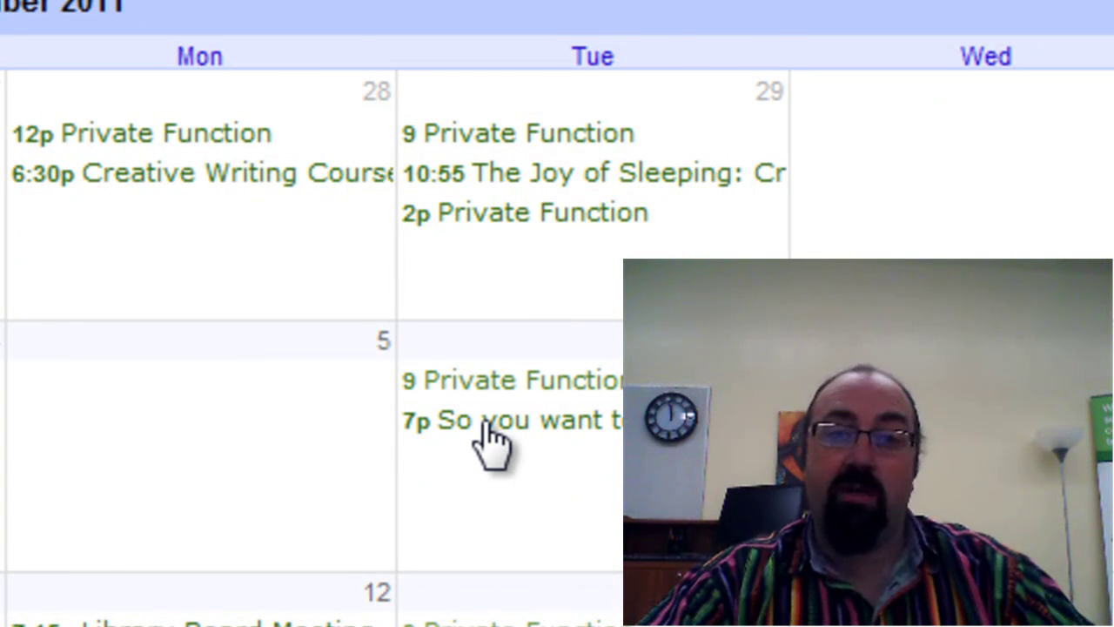
{"action": "left_click", "coordinate": [488, 424]}
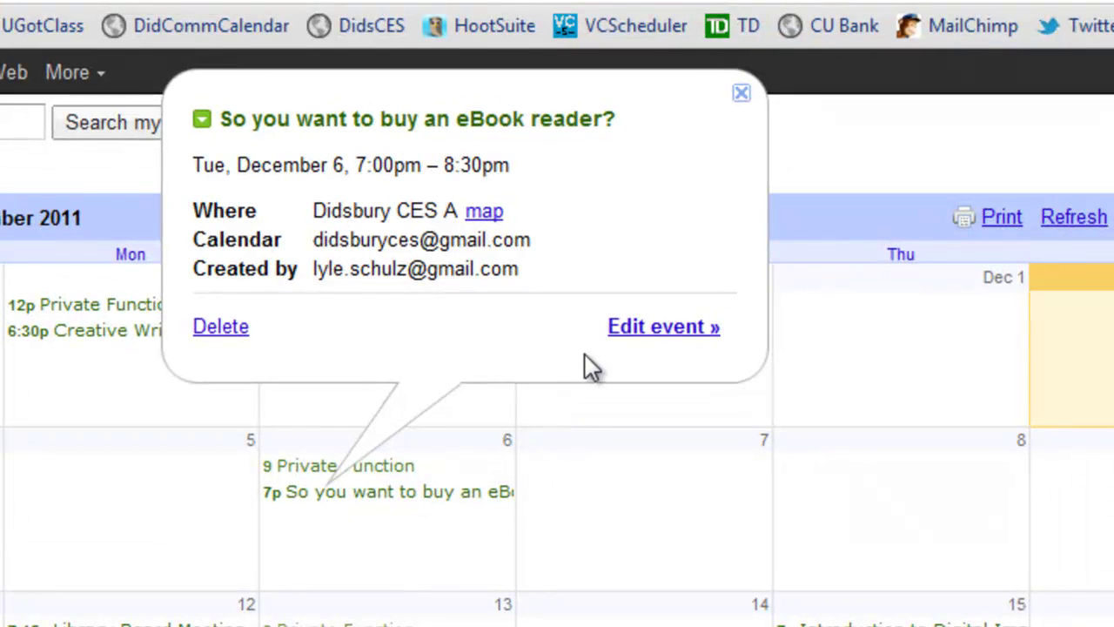
{"action": "left_click", "coordinate": [662, 329]}
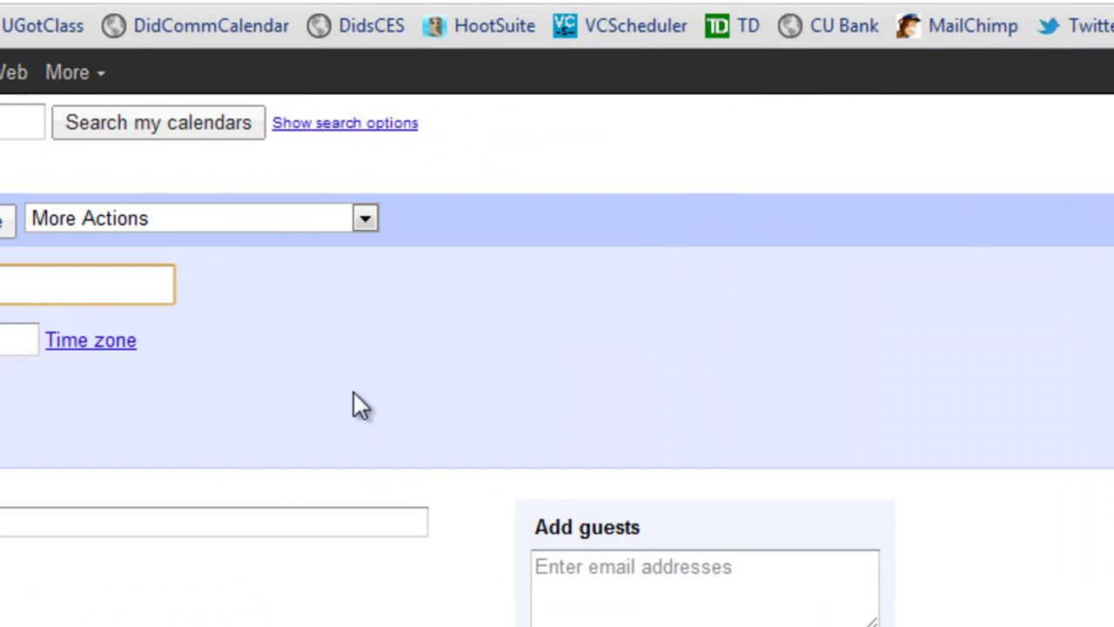
{"action": "scroll", "coordinate": [353, 401], "scroll_direction": "down", "scroll_amount": 3}
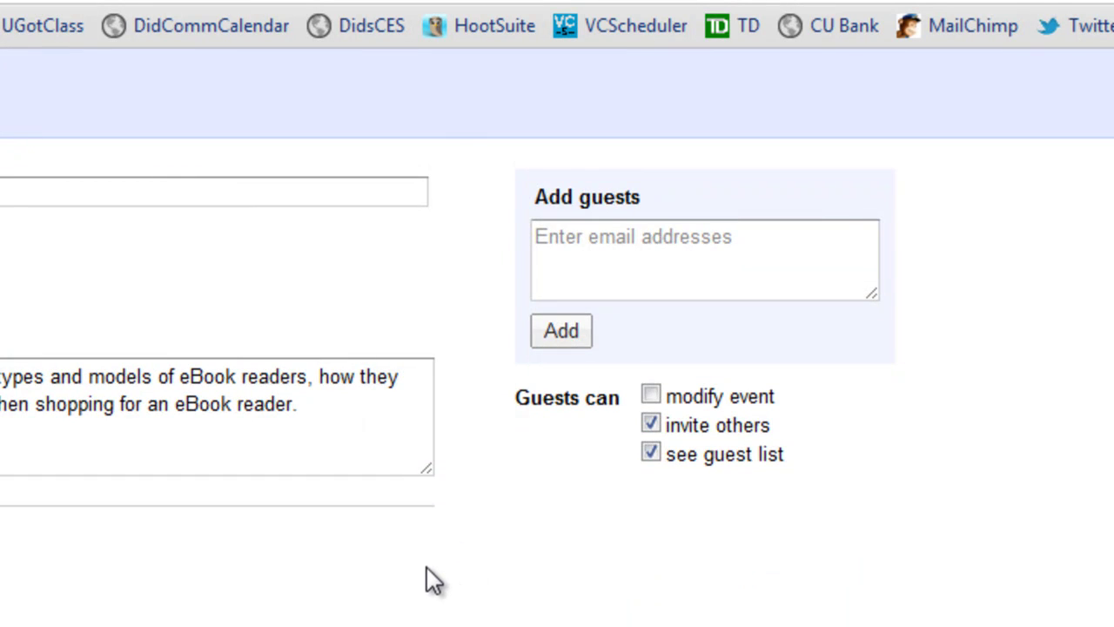
{"action": "scroll", "coordinate": [426, 572], "scroll_direction": "up", "scroll_amount": 3}
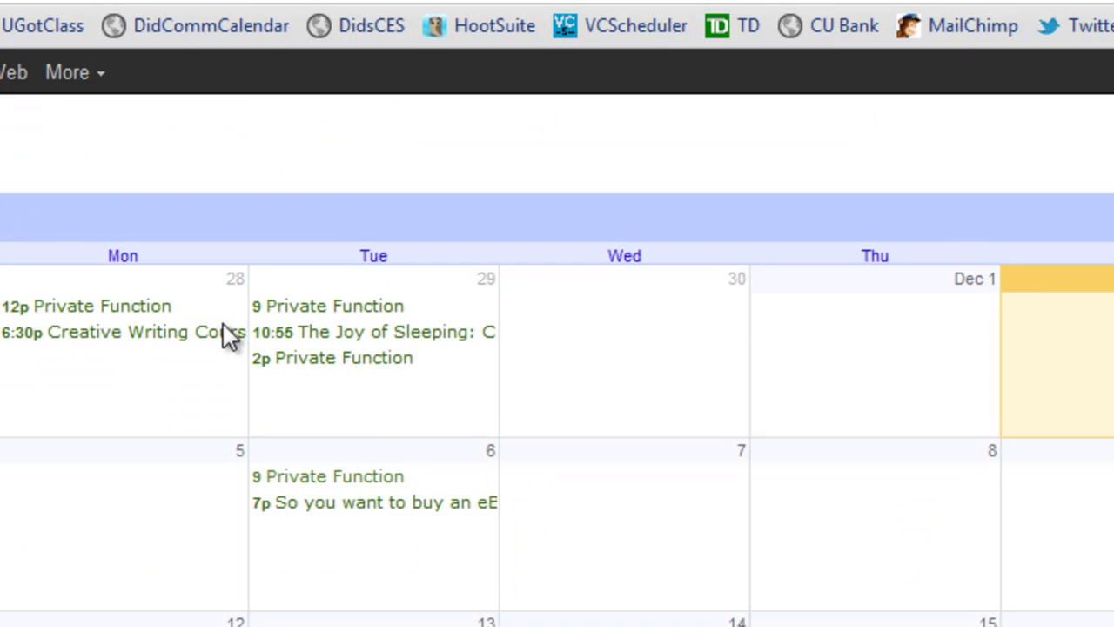
{"action": "right_click", "coordinate": [312, 495]}
{"action": "left_click", "coordinate": [292, 561]}
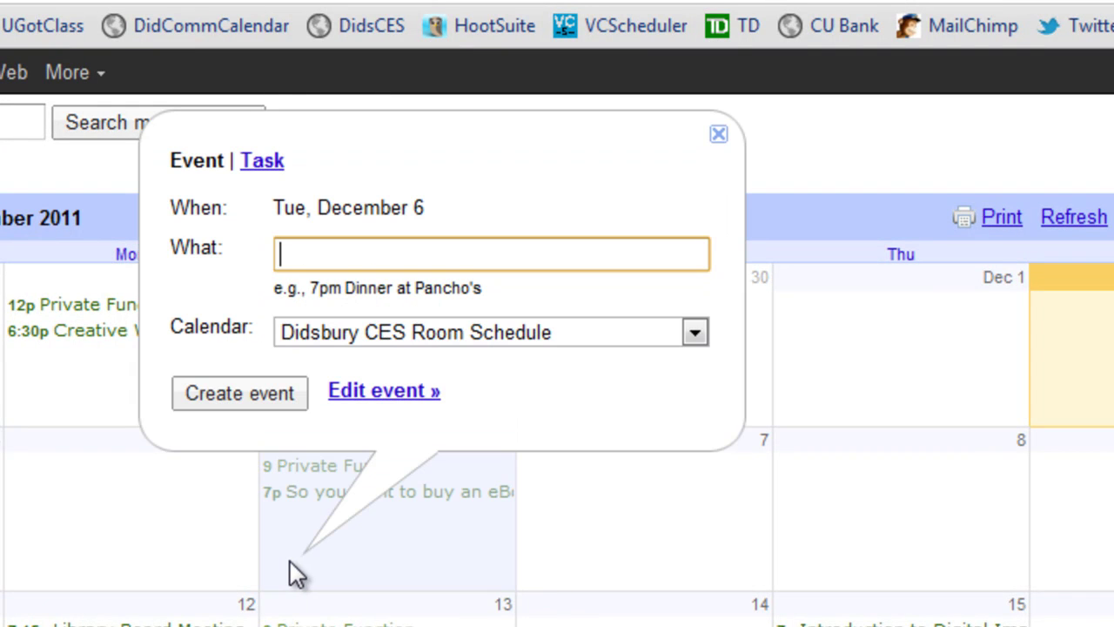
{"action": "left_click", "coordinate": [719, 136]}
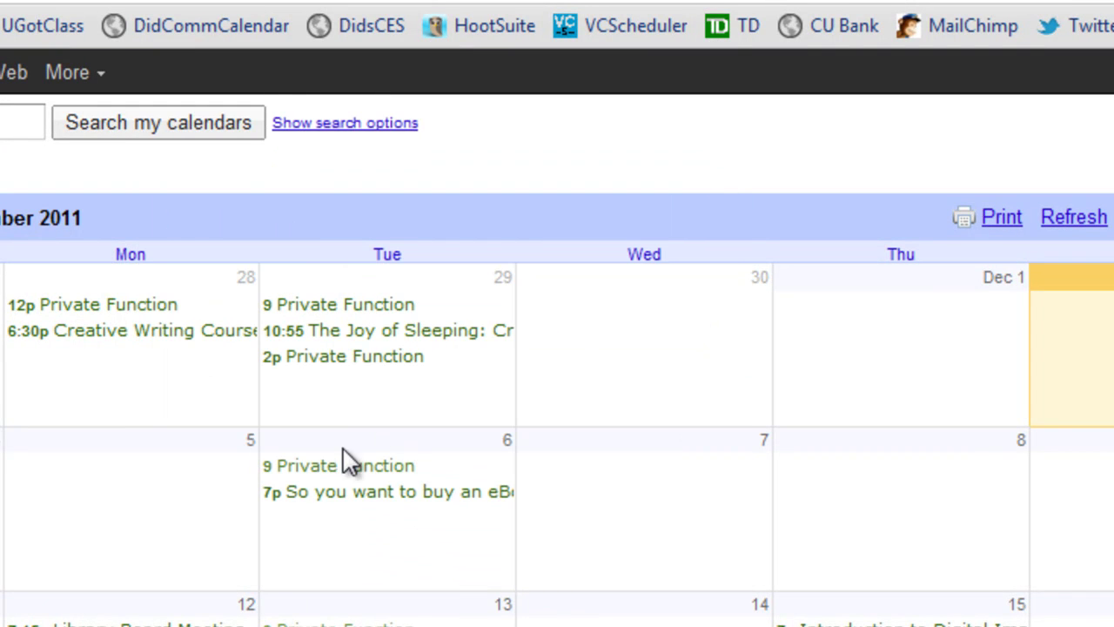
Step: Copy the December 6 "So you want to buy an eBook reader?" event to the Central Alberta account's calendar and save the copy
{"action": "left_click", "coordinate": [325, 493]}
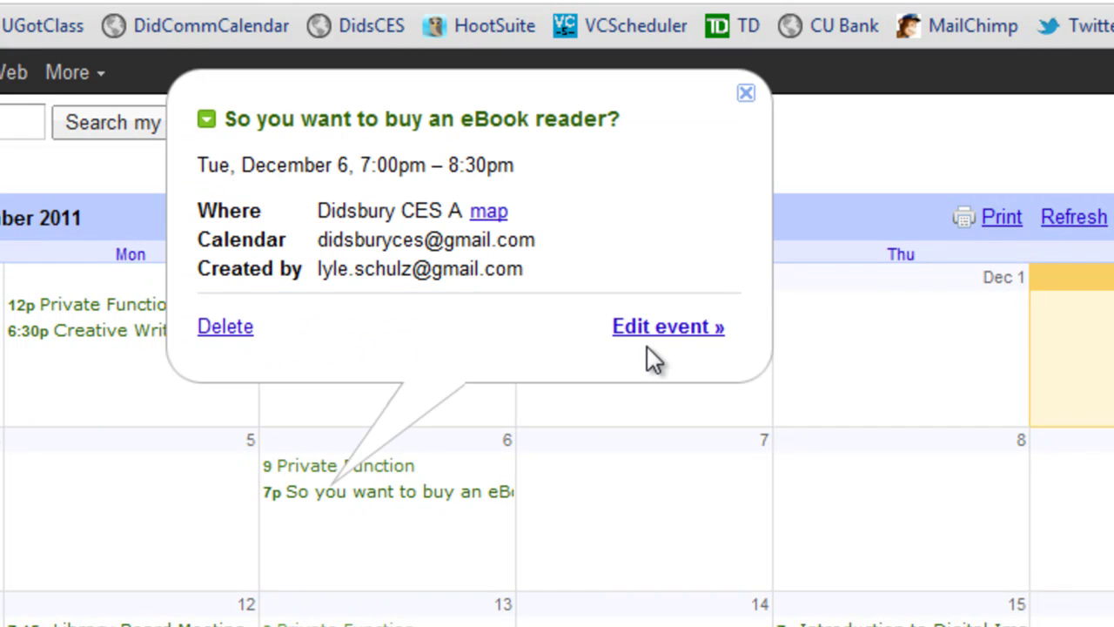
{"action": "left_click", "coordinate": [664, 332]}
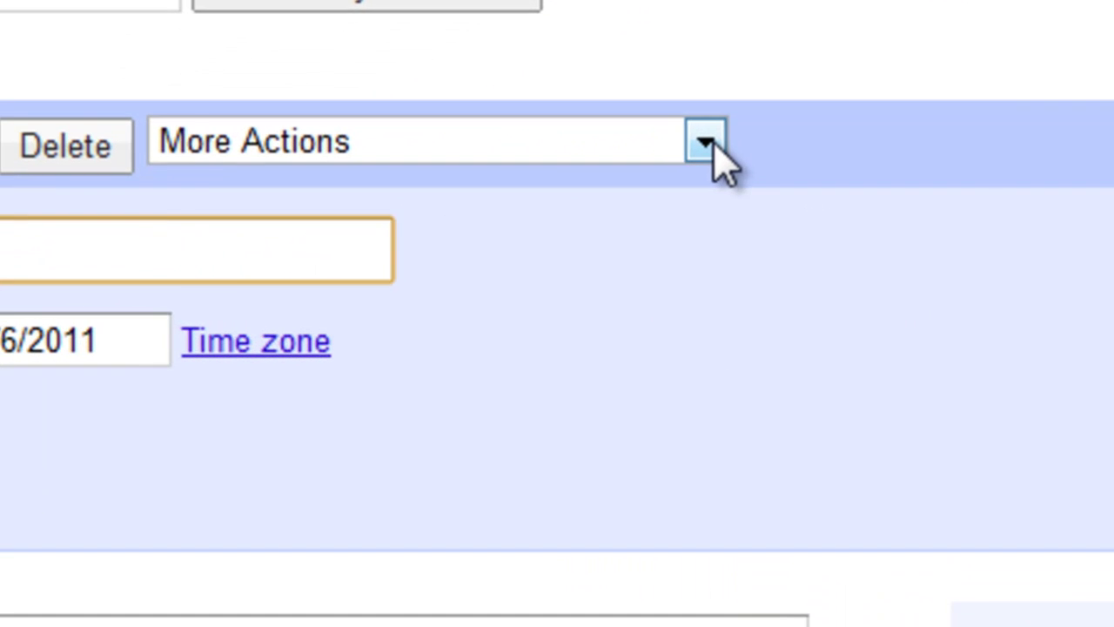
{"action": "left_click", "coordinate": [365, 219]}
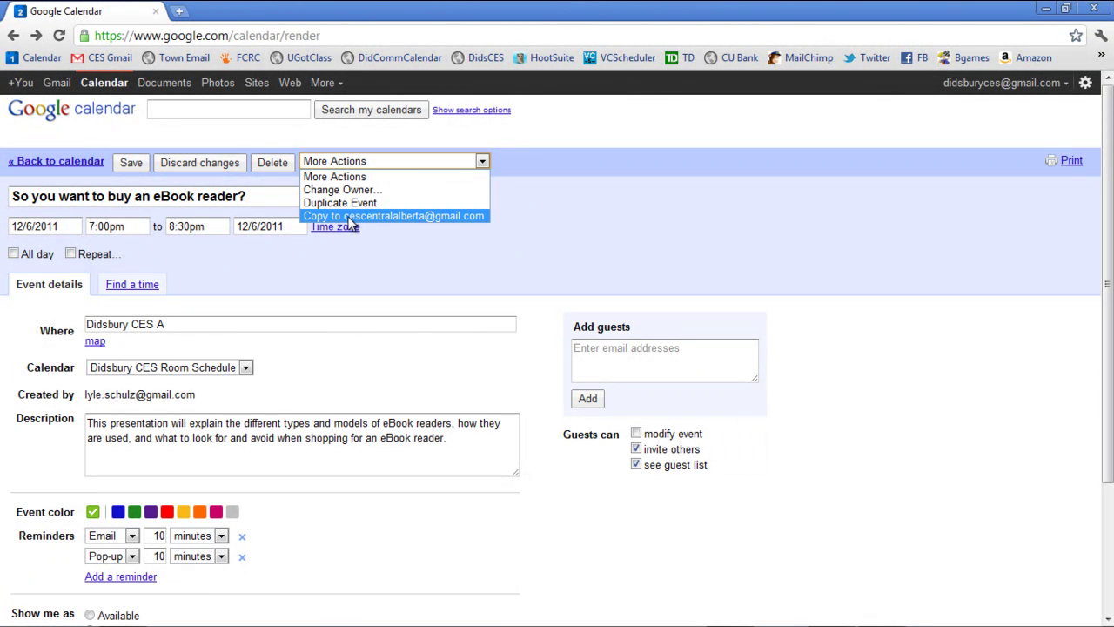
{"action": "left_click", "coordinate": [398, 217]}
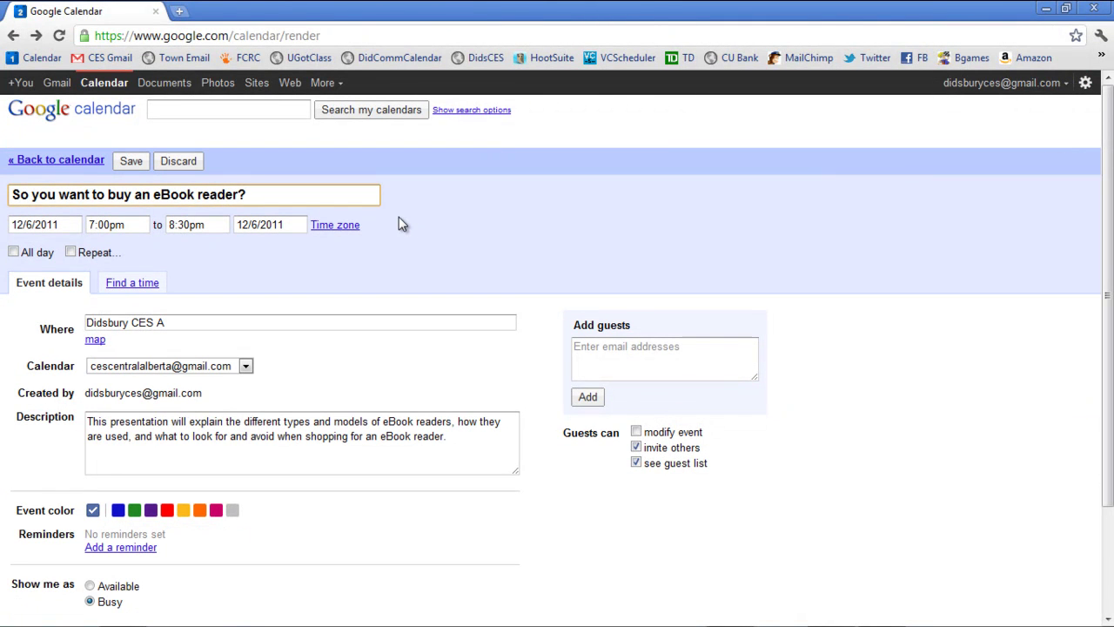
{"action": "left_click", "coordinate": [130, 163]}
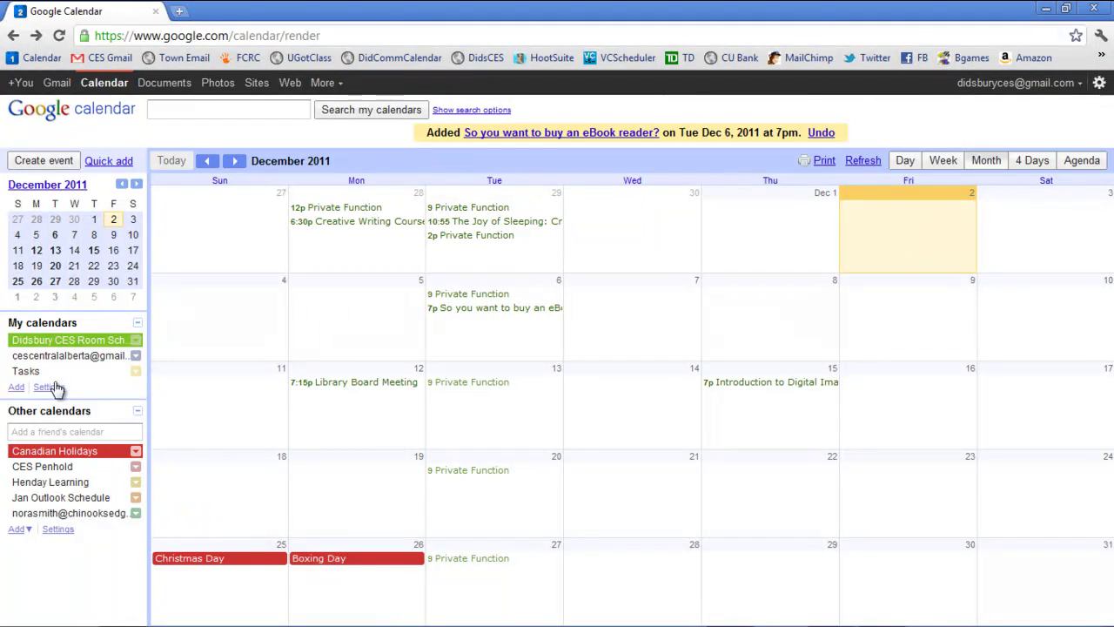
Step: Display the Central Alberta account's calendar alongside the room schedule, then view and dismiss the details of the copied eBook reader event
{"action": "left_click", "coordinate": [48, 361]}
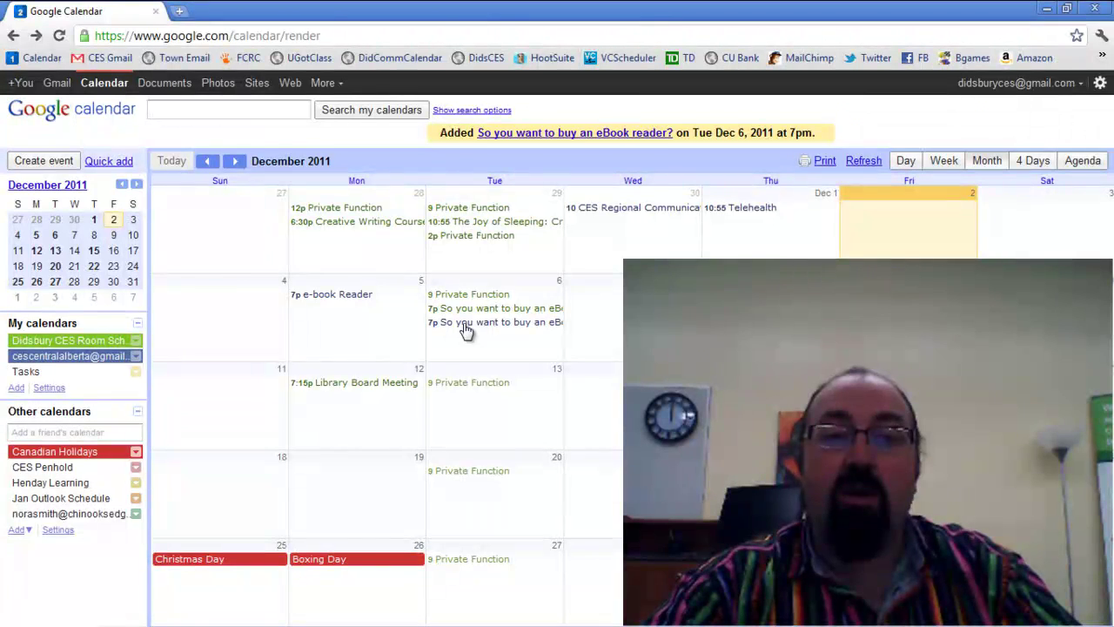
{"action": "left_click", "coordinate": [466, 326]}
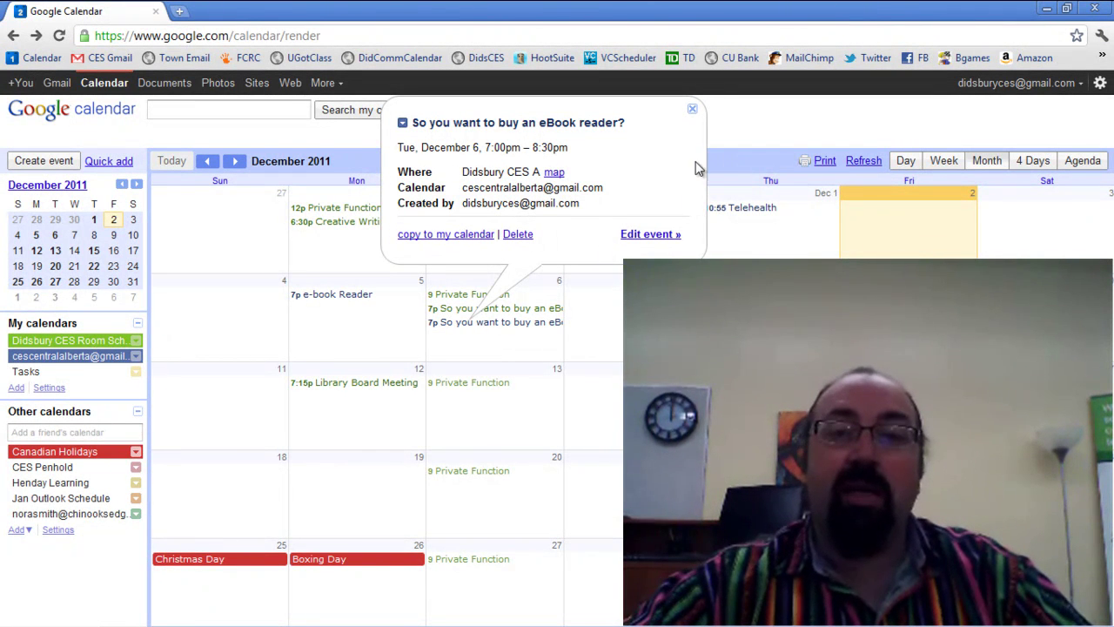
{"action": "left_click", "coordinate": [691, 109]}
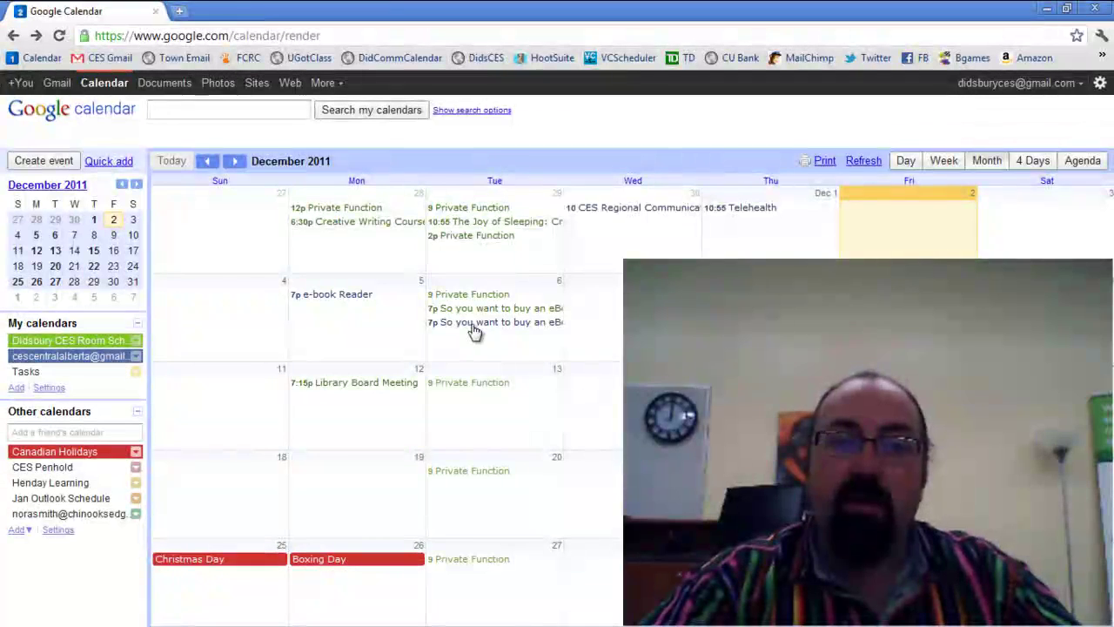
{"action": "left_click", "coordinate": [613, 318]}
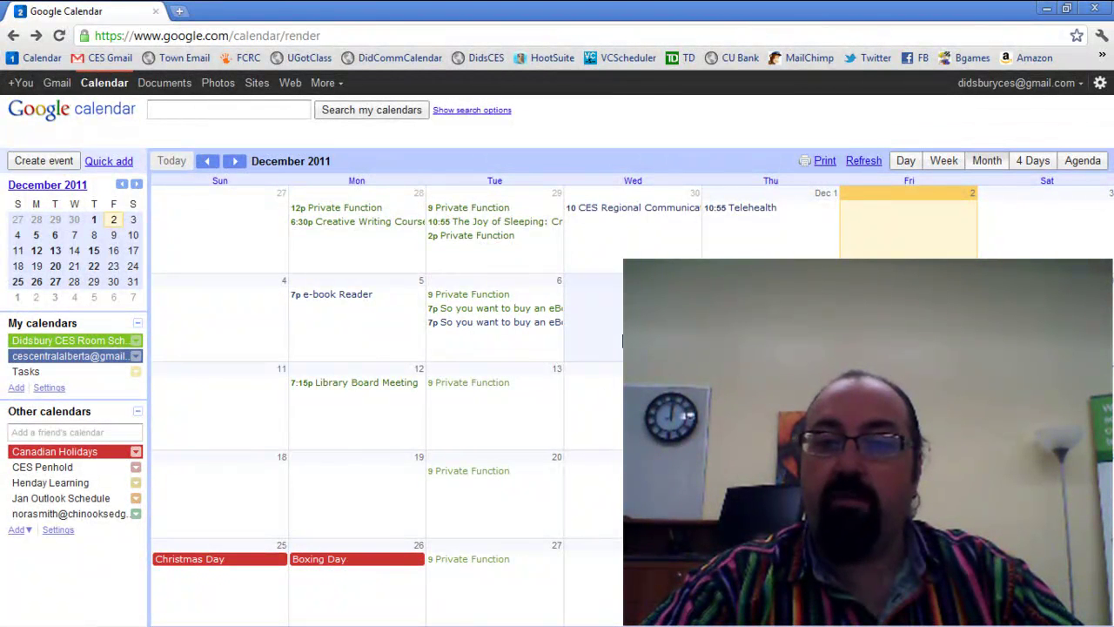
{"action": "left_click", "coordinate": [854, 108]}
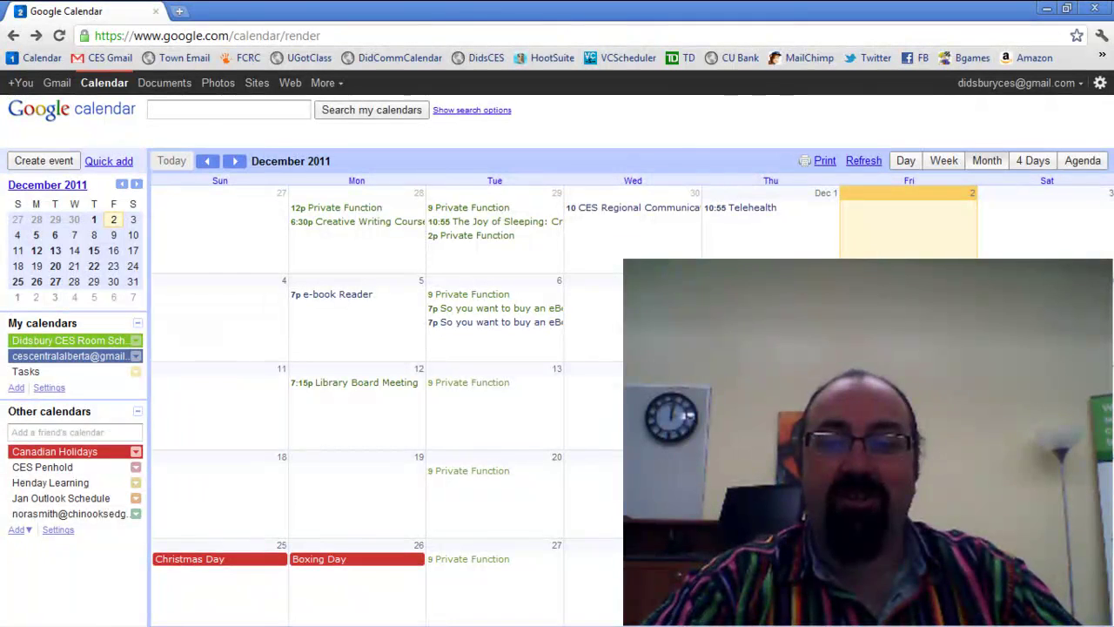
{"action": "left_click", "coordinate": [883, 614]}
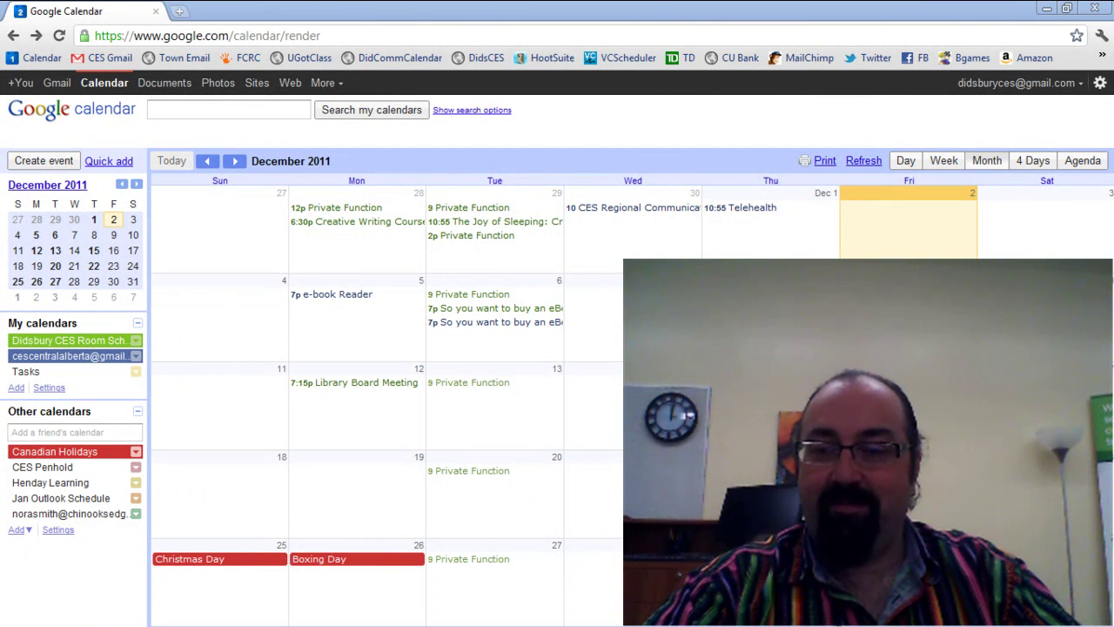